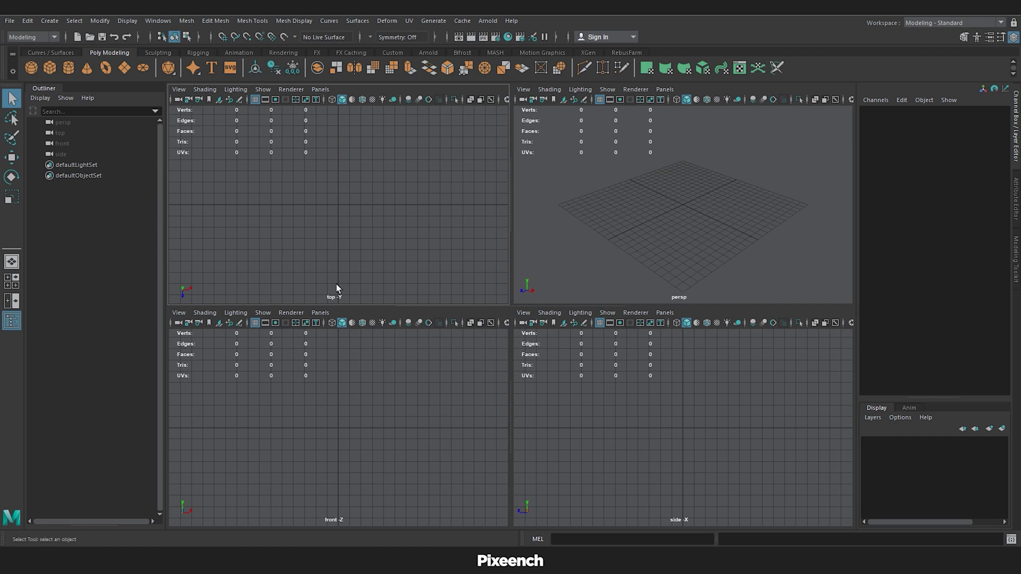
Drag out a polygon cylinder from the top-view origin up to its full height.
left_click(68, 68)
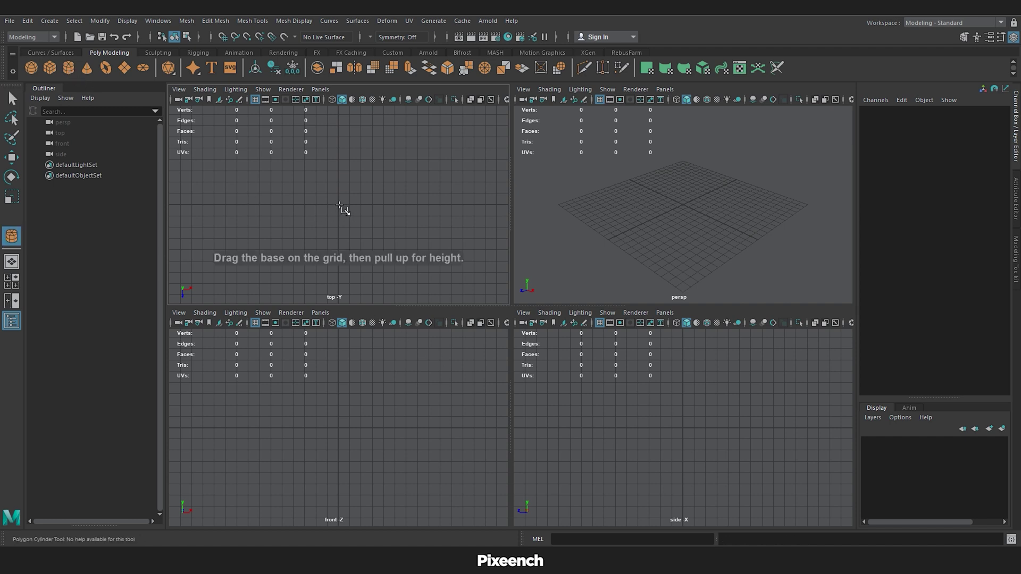
left_click_drag(338, 206, 363, 228)
left_click_drag(363, 409, 353, 290)
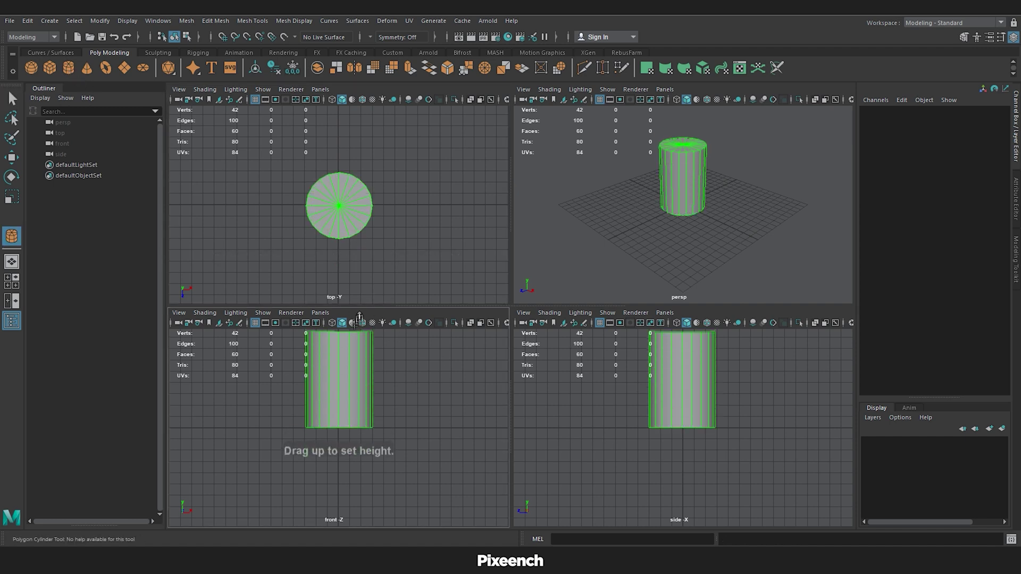
middle_click_drag(408, 430, 406, 460, "alt")
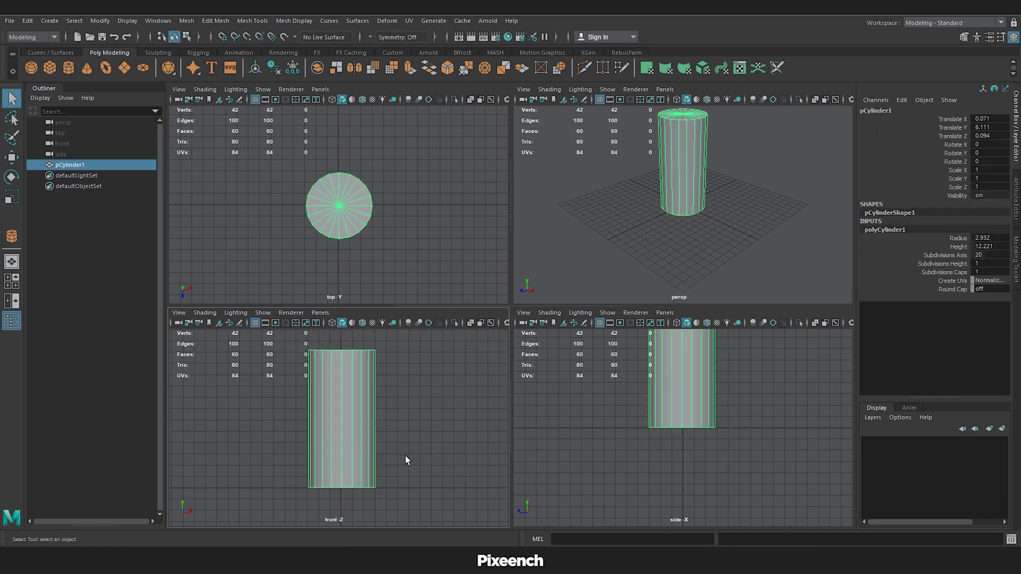
middle_click_drag(757, 417, 749, 445, "alt")
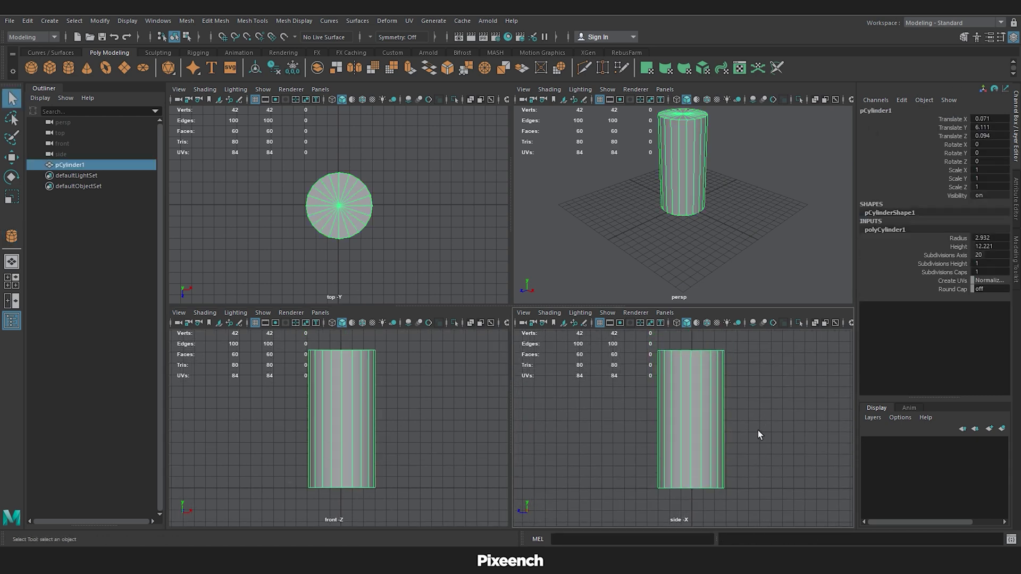
Set the cylinder's Translate X and Z to 0, radius 3 and three height subdivisions.
left_click(990, 136)
type("0")
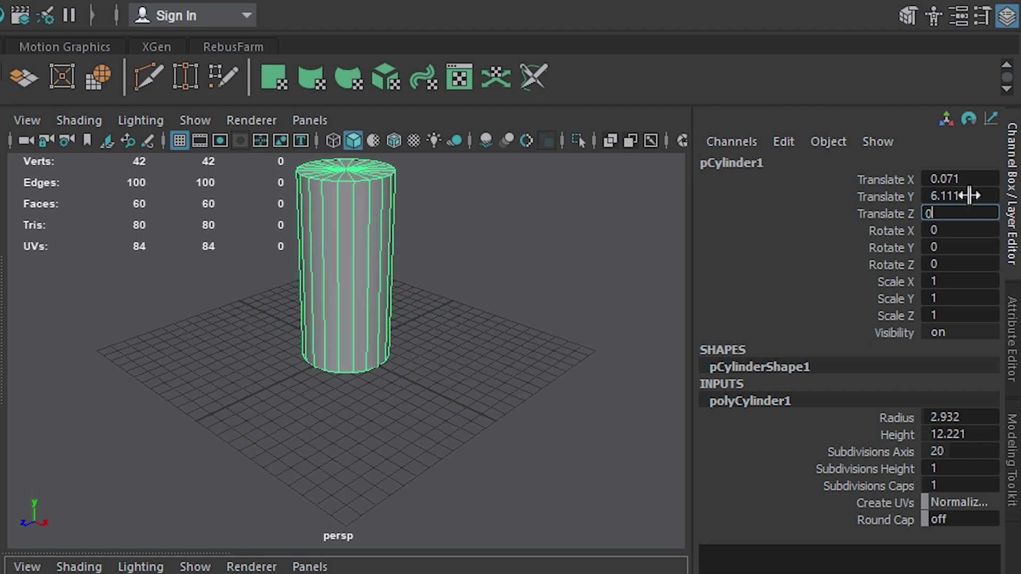
left_click(977, 179)
type("0")
key("Return")
left_click(943, 415)
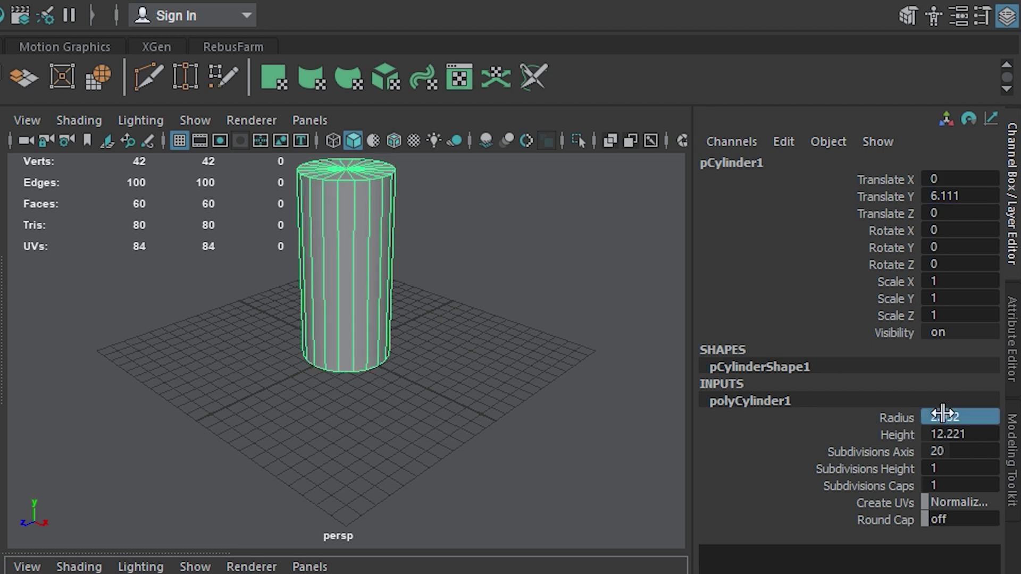
left_click(983, 413)
key("Return")
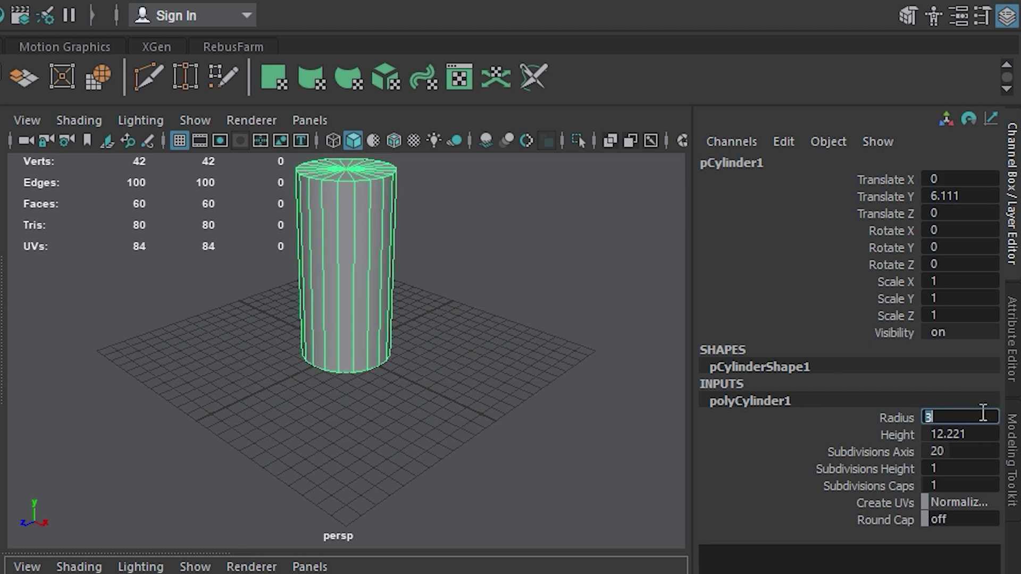
left_click(883, 469)
mouse_move(576, 495)
middle_mouse_down()
mouse_move(572, 486)
mouse_move(594, 489)
middle_mouse_up()
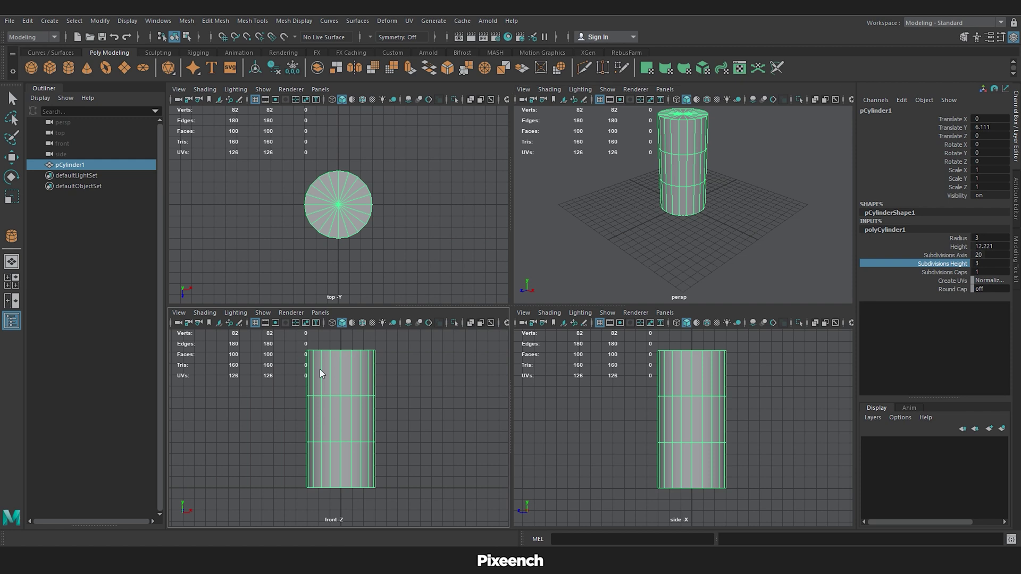
Select only the cylinder's top and bottom cap faces and delete them.
right_click_drag(320, 369, 326, 299)
left_click_drag(428, 341, 273, 517)
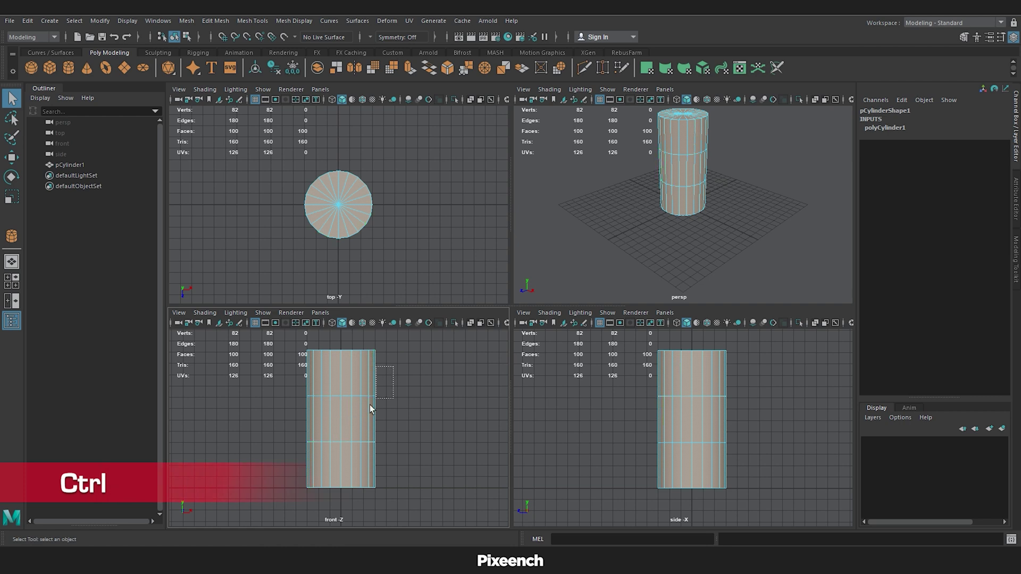
left_click_drag(371, 408, 299, 465, "ctrl")
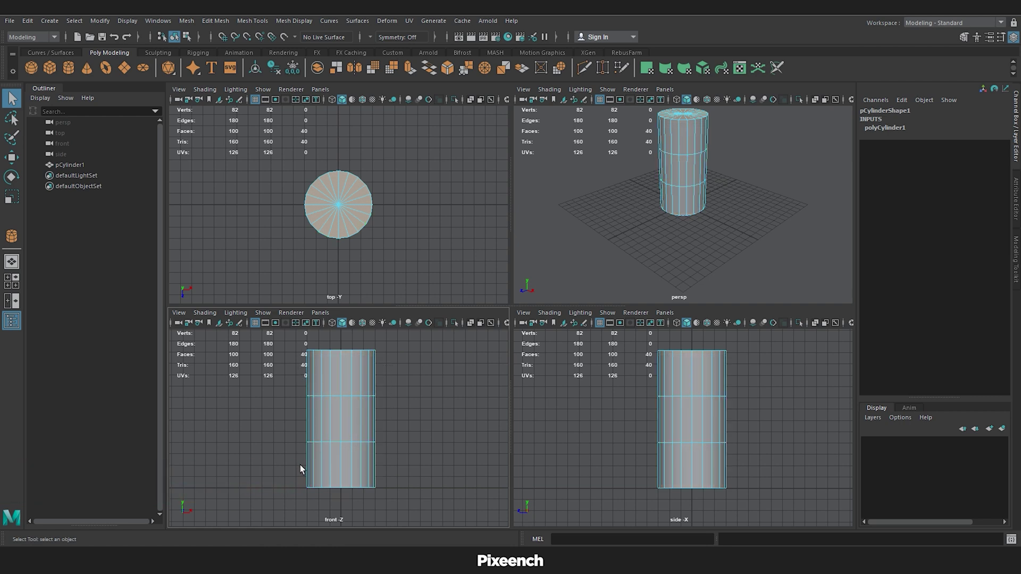
left_click_drag(619, 108, 740, 125, "alt")
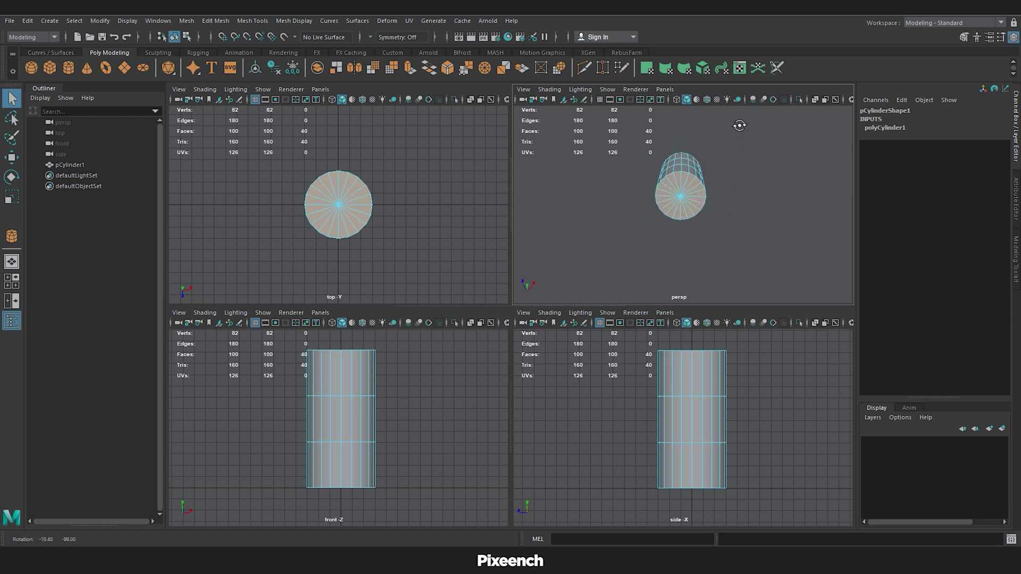
key("Delete")
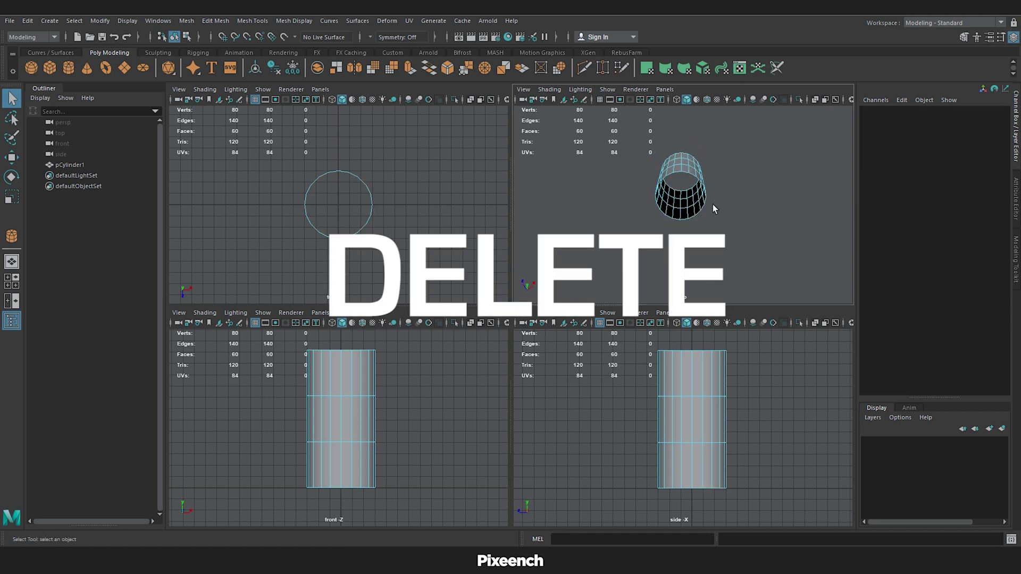
right_click_drag(354, 273, 401, 255)
key("space")
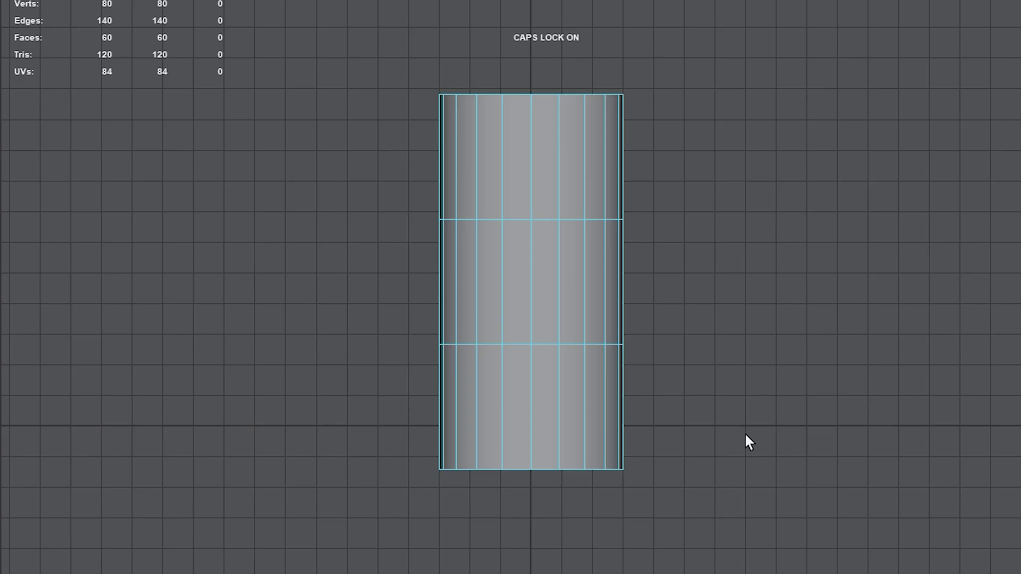
double_click(538, 345)
left_click_drag(608, 344, 633, 346)
double_click(576, 219)
left_click_drag(608, 219, 646, 221)
double_click(580, 95)
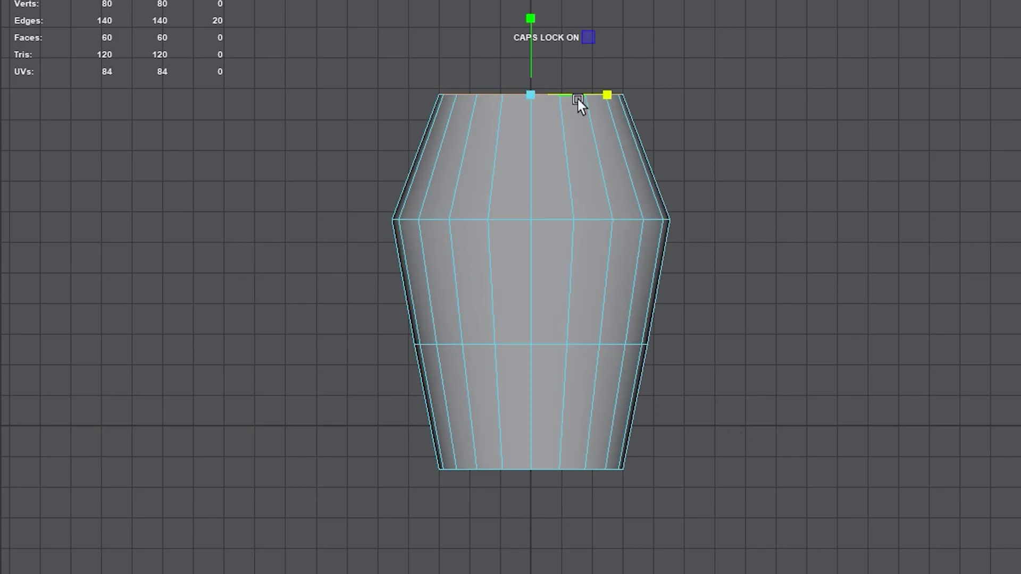
left_click_drag(606, 93, 661, 98)
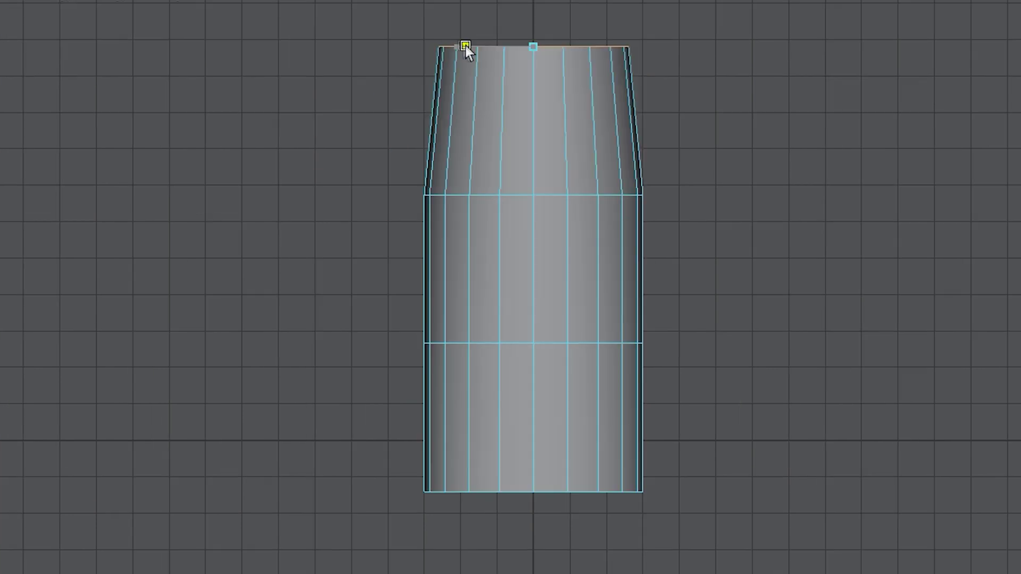
left_click_drag(465, 45, 456, 46)
double_click(510, 199)
left_click_drag(456, 195, 483, 193)
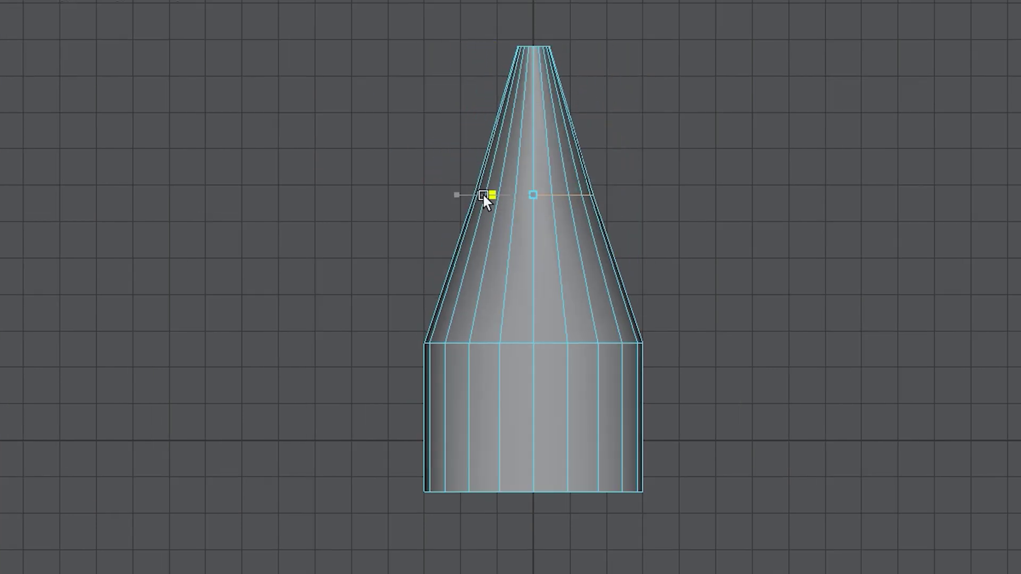
double_click(463, 345)
left_click_drag(456, 344, 473, 347)
double_click(473, 192)
left_click_drag(472, 194, 534, 335)
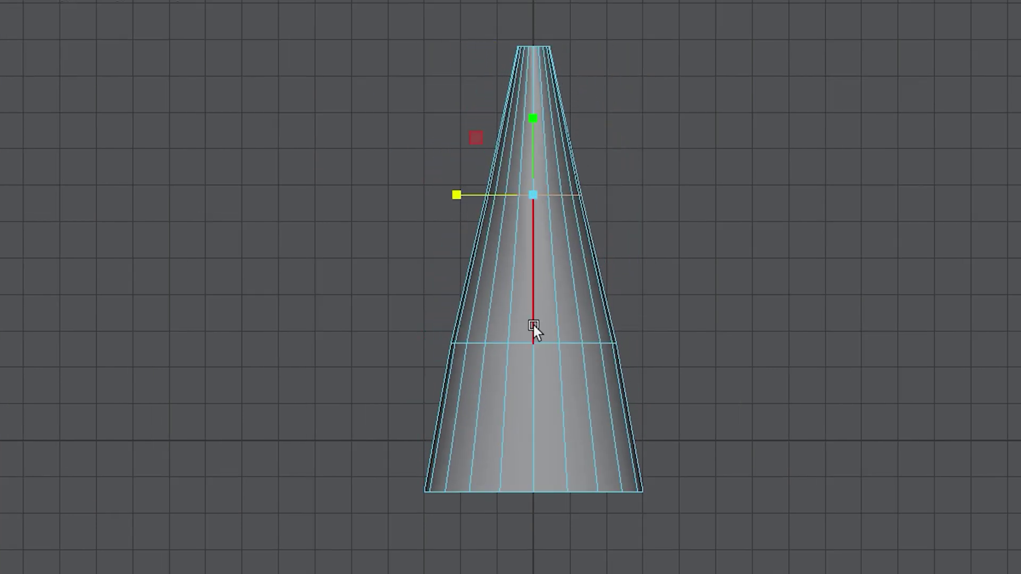
left_click(458, 346)
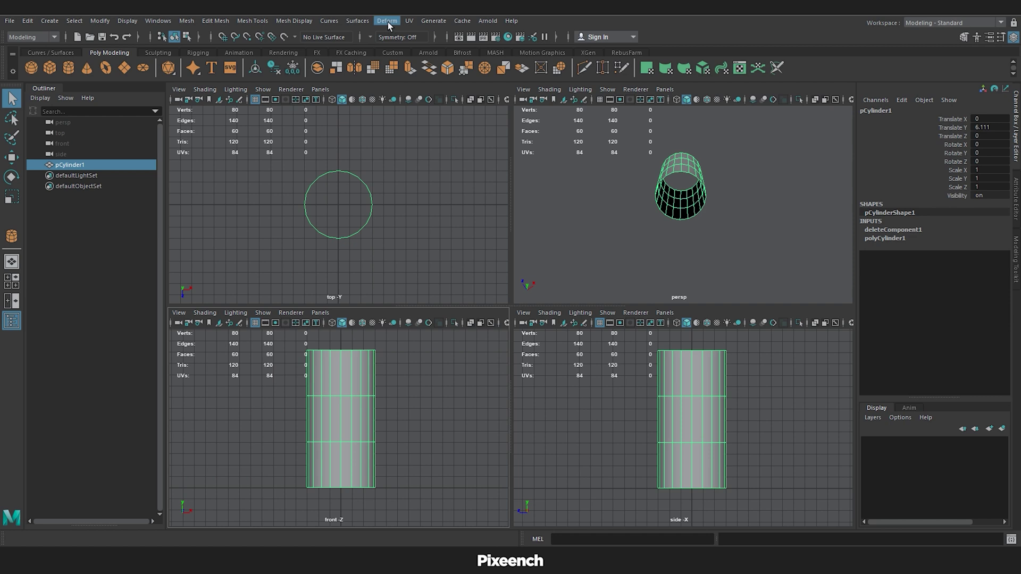
Add a lattice deformer around the tube with 2 divisions.
left_click(388, 21)
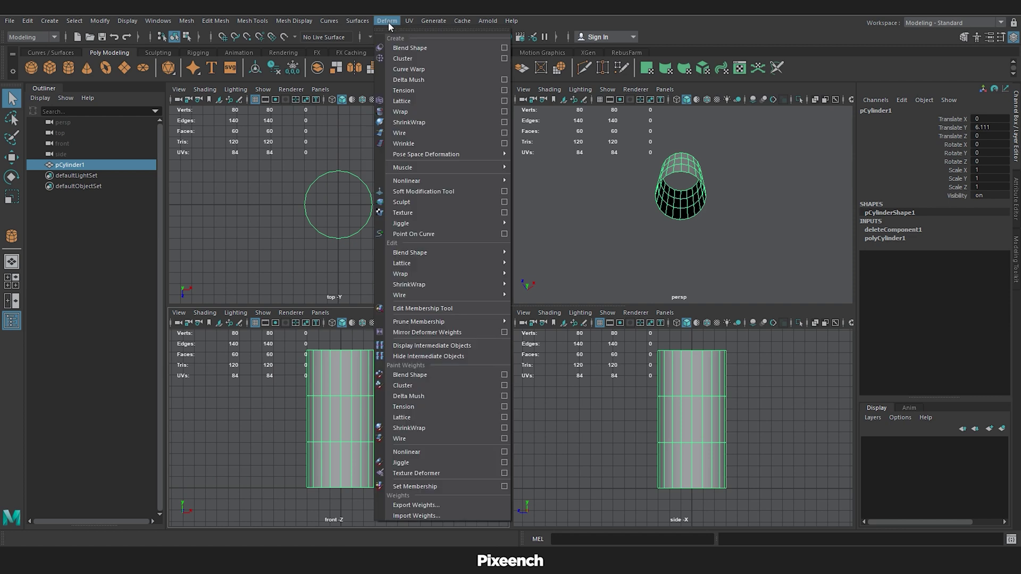
left_click(400, 101)
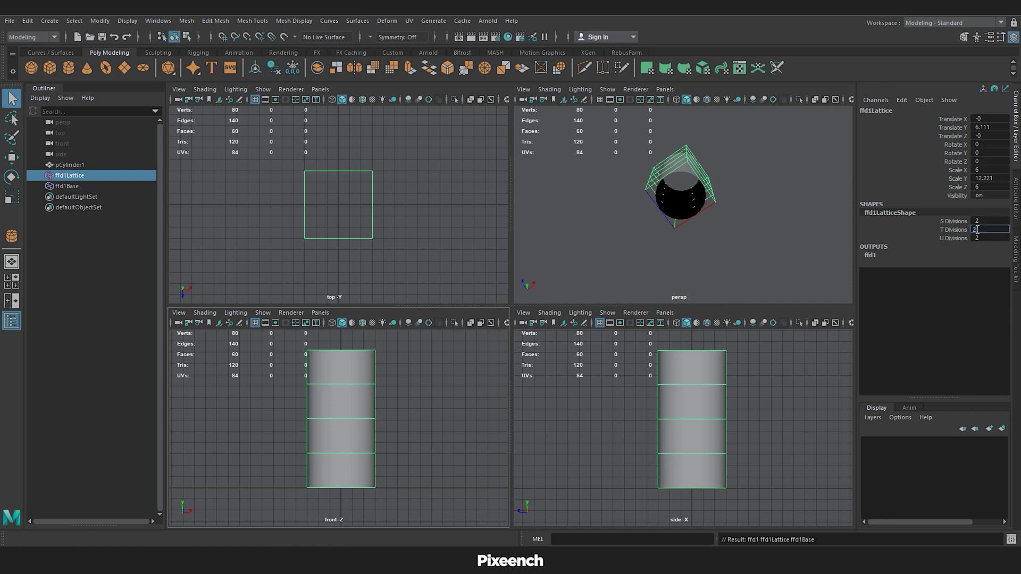
key("Return")
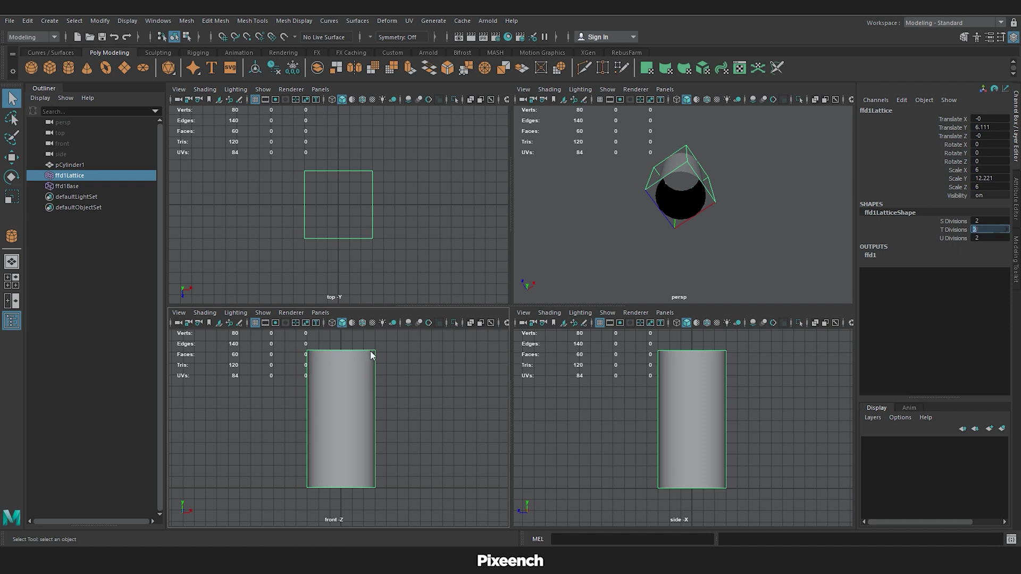
Scale the lattice's top points wider in X and flatter in Z.
right_click_drag(370, 356, 366, 275)
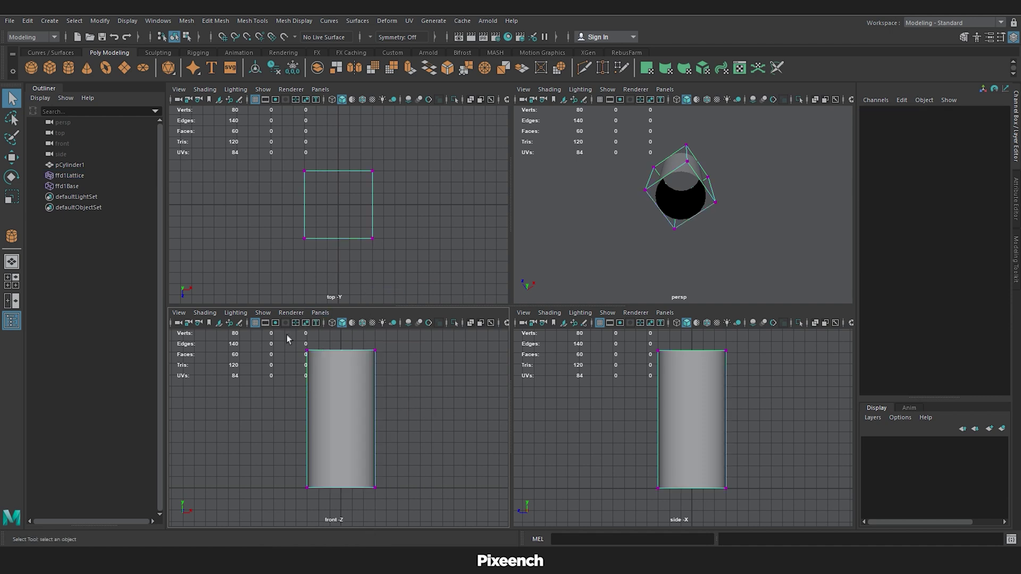
left_click_drag(326, 357, 424, 373)
middle_click_drag(426, 378, 433, 405, "alt")
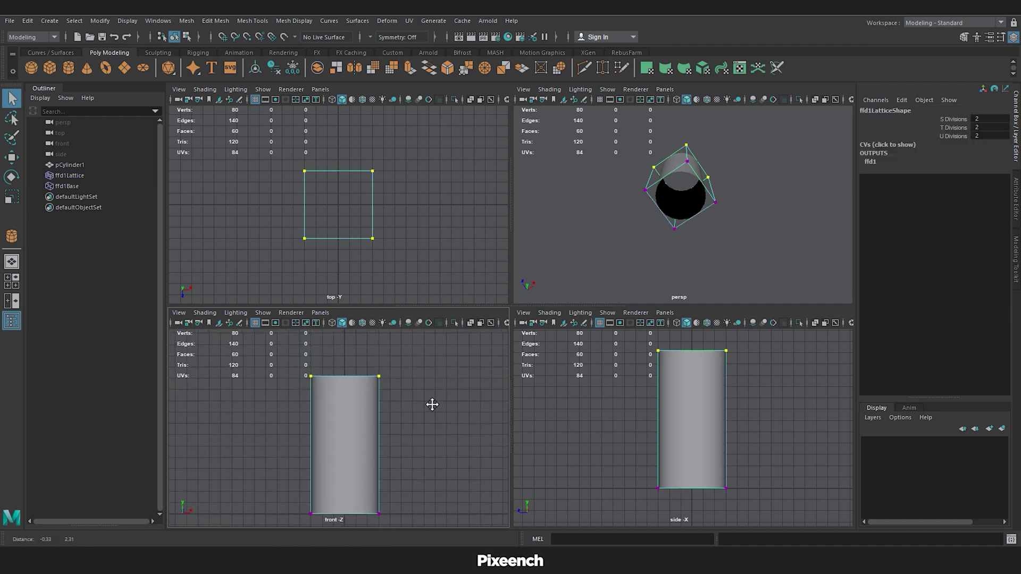
key("r")
left_click_drag(391, 376, 420, 385)
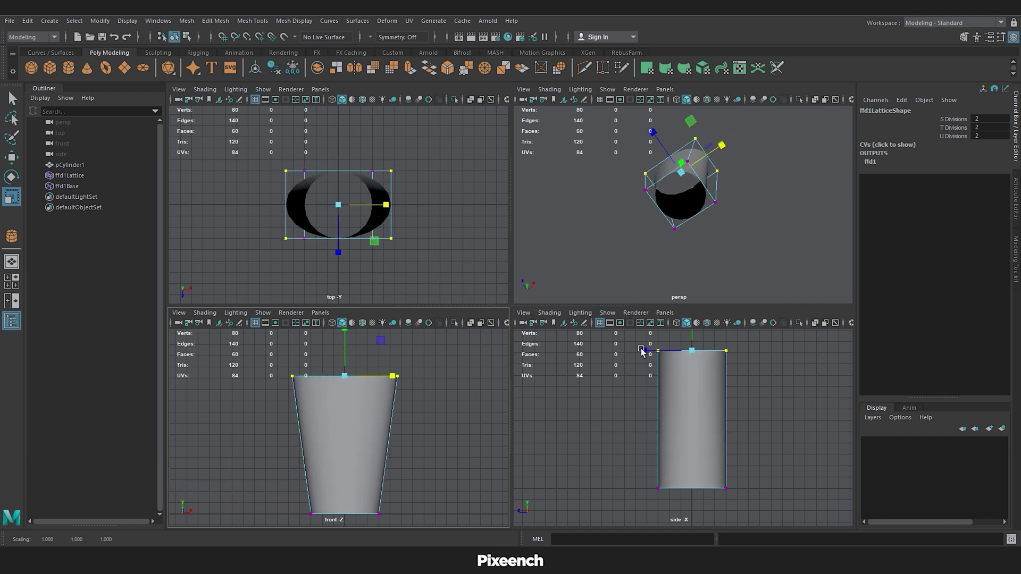
left_click_drag(642, 351, 680, 379)
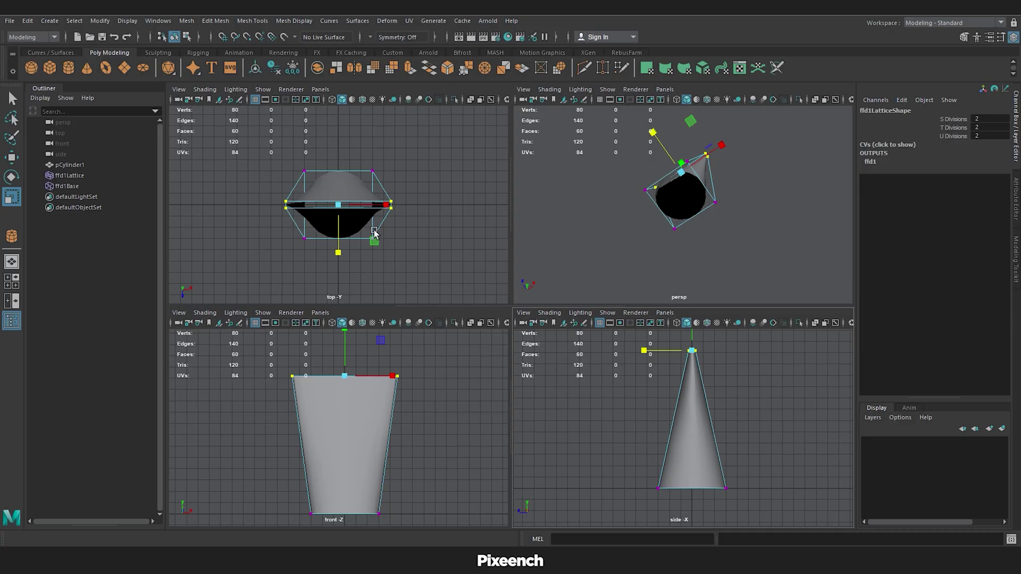
left_click_drag(365, 223, 373, 231)
Delete the tube's construction history to bake in the lattice shape.
left_click(371, 178)
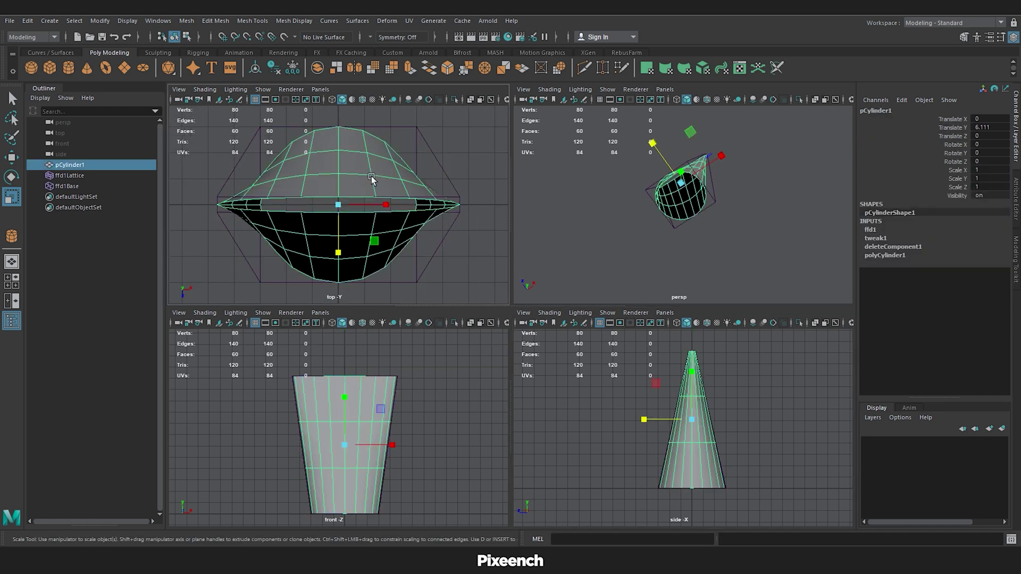
left_click(28, 21)
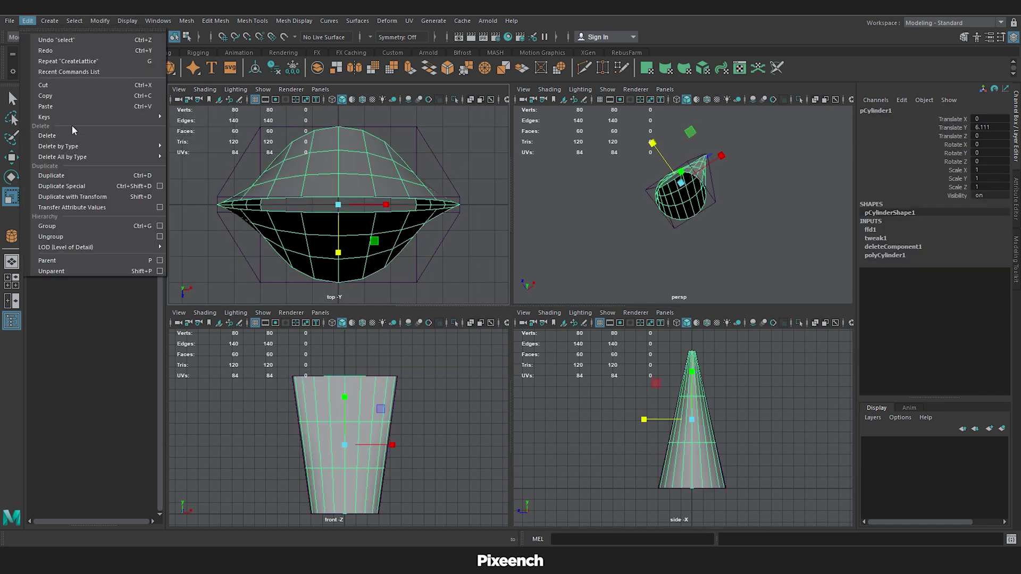
mouse_move(95, 157)
left_click(193, 168)
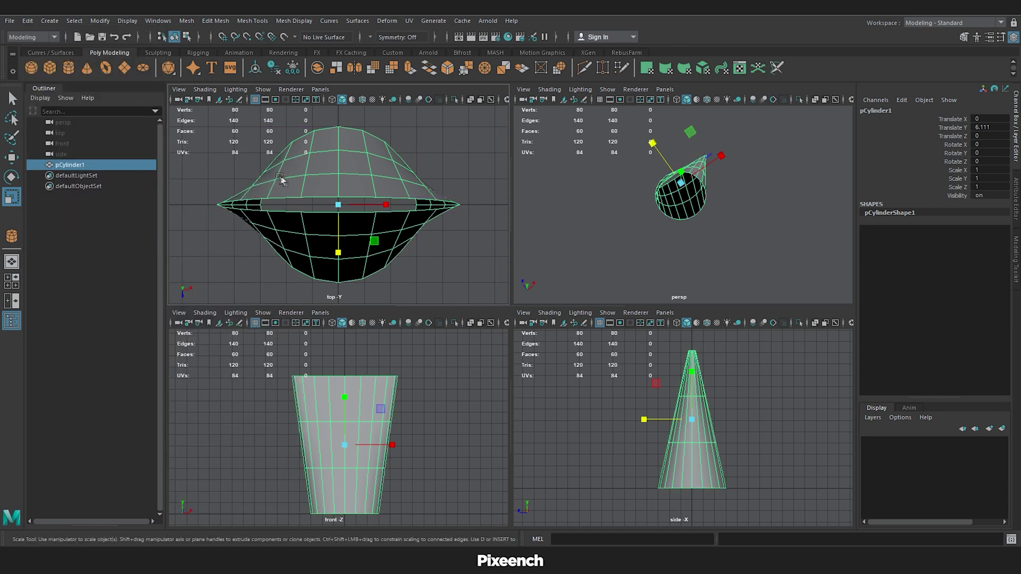
Scale the upper rim edges flat, then select the lower rim edges.
right_click_drag(305, 184, 304, 165)
key("r")
left_click(271, 272)
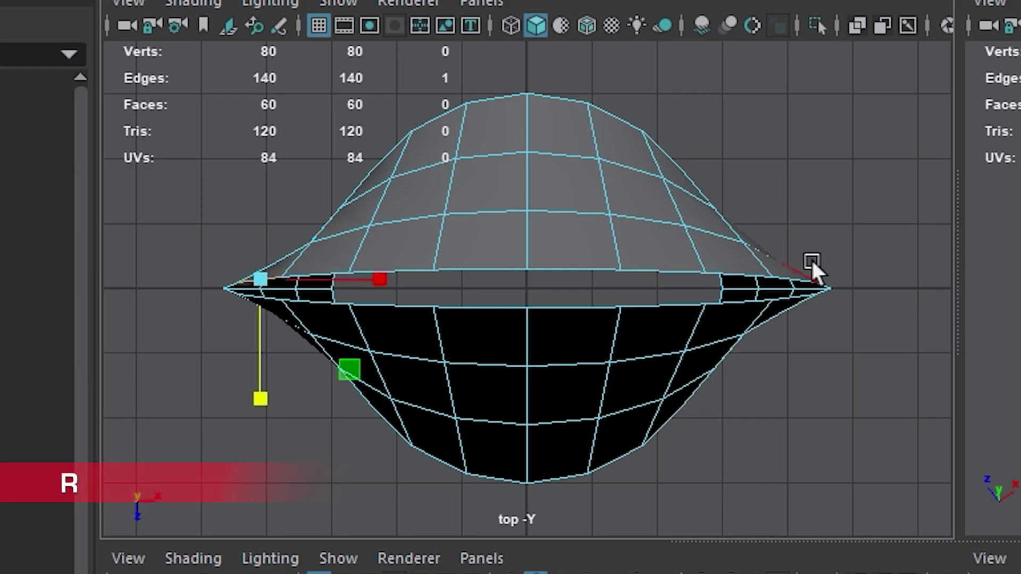
double_click(795, 274, "shift")
left_click_drag(527, 394, 528, 52)
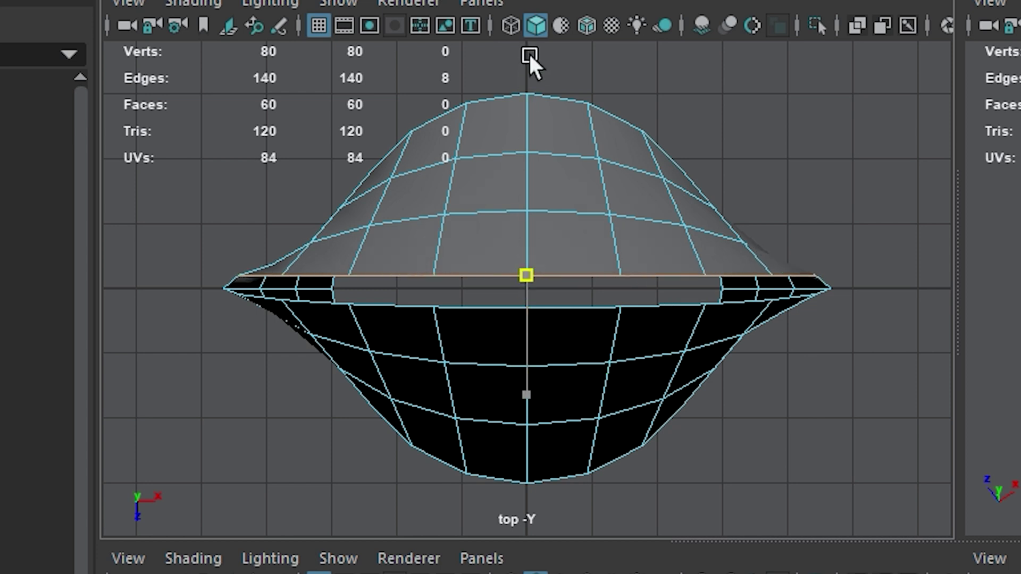
left_click(796, 291)
double_click(269, 292, "shift")
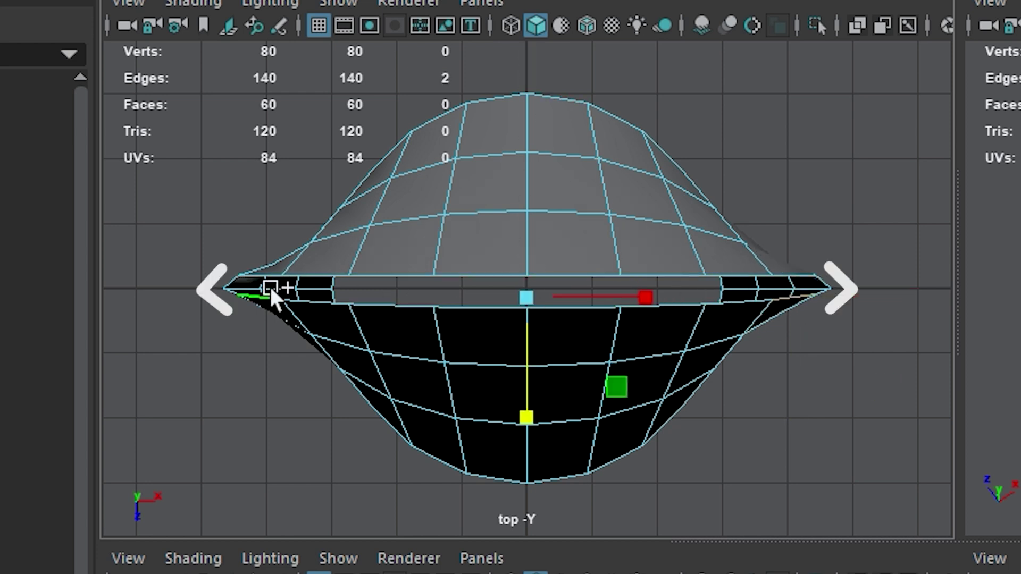
Flatten the lower rim and fill the open rim border with a cap face.
left_click_drag(526, 423, 554, 132)
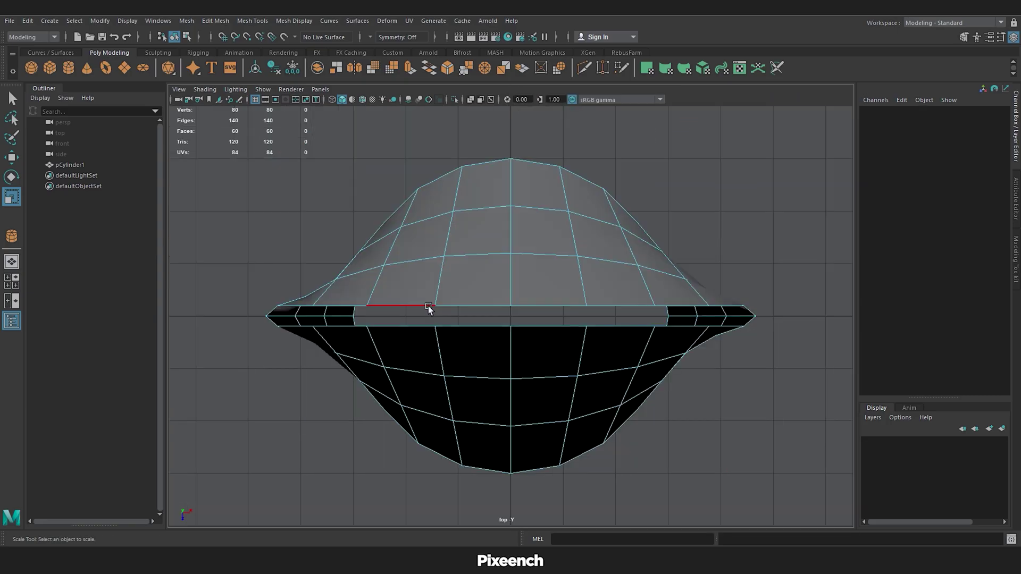
left_click(425, 307)
key("space")
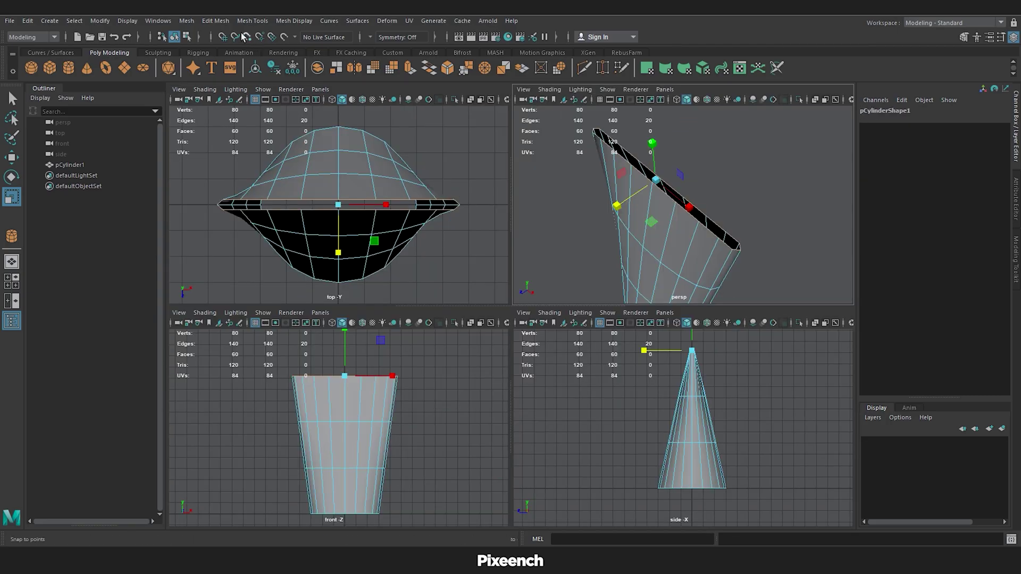
left_click(223, 22)
left_click(229, 69)
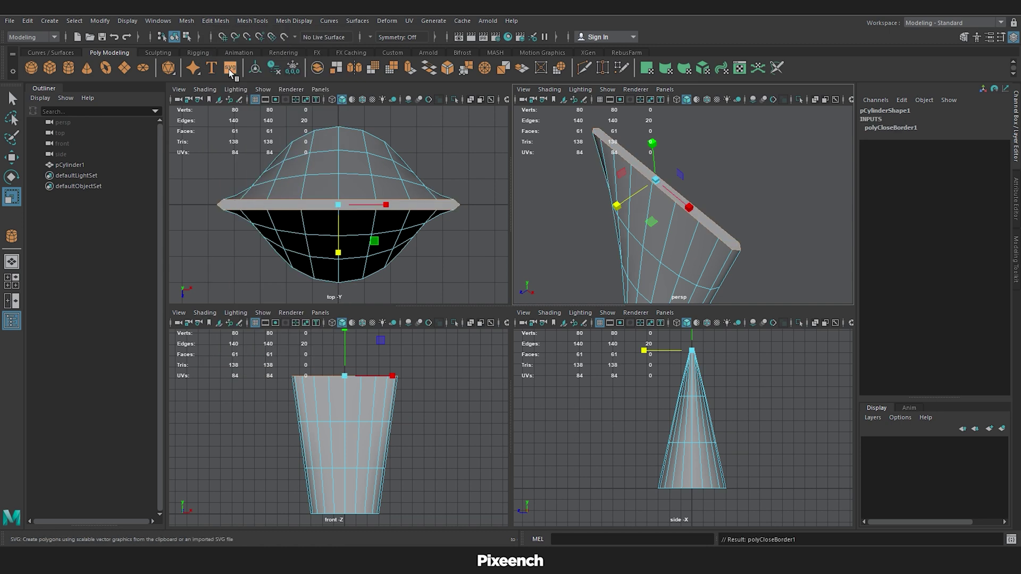
Split the cap face into strips with several Multi-Cut cuts across it.
key("space")
left_click(585, 68)
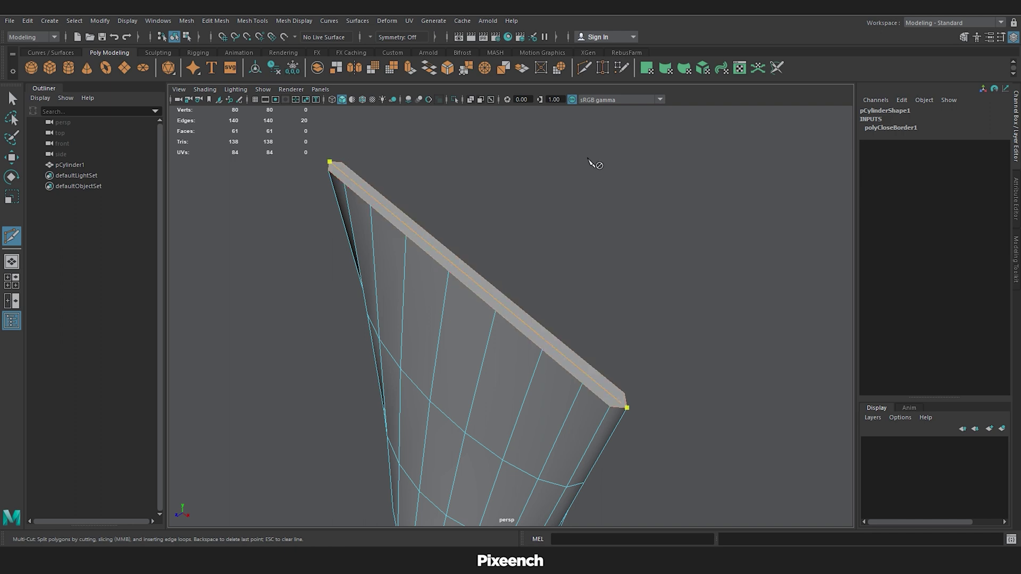
key("Return")
left_click_drag(590, 189, 345, 379, "alt")
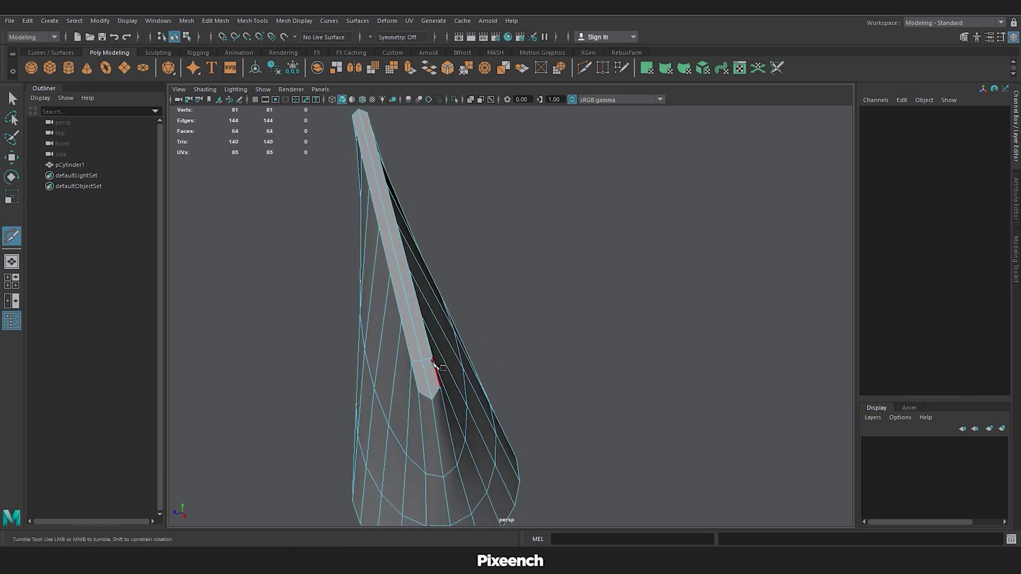
left_click(422, 318)
key("Return")
left_click(409, 270)
key("Return")
left_click(386, 184)
key("Return")
left_click_drag(376, 156, 655, 247, "alt")
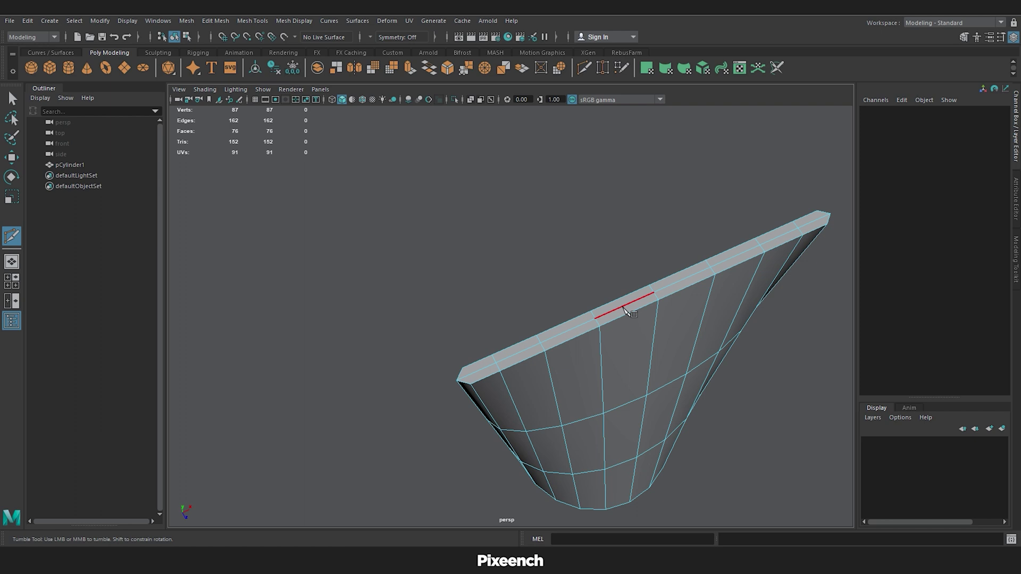
left_click_drag(626, 310, 540, 341, "alt")
Extrude the two cap end faces upward by 0.794 into a crimped seal.
key("w")
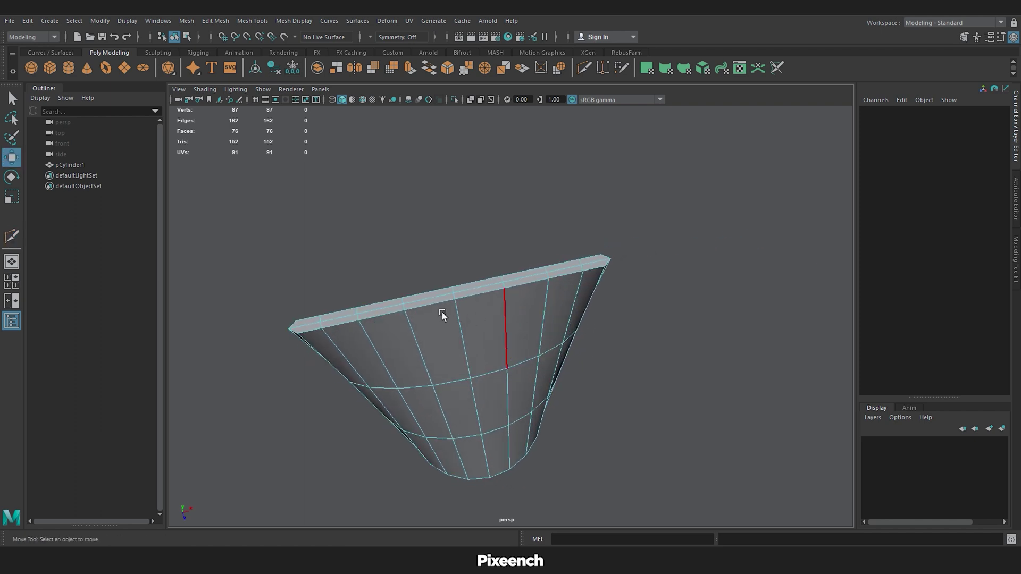
mouse_move(320, 318)
right_mouse_down()
mouse_move(321, 327)
mouse_move(319, 301)
right_mouse_up()
left_click(310, 318)
left_click(590, 267, "shift")
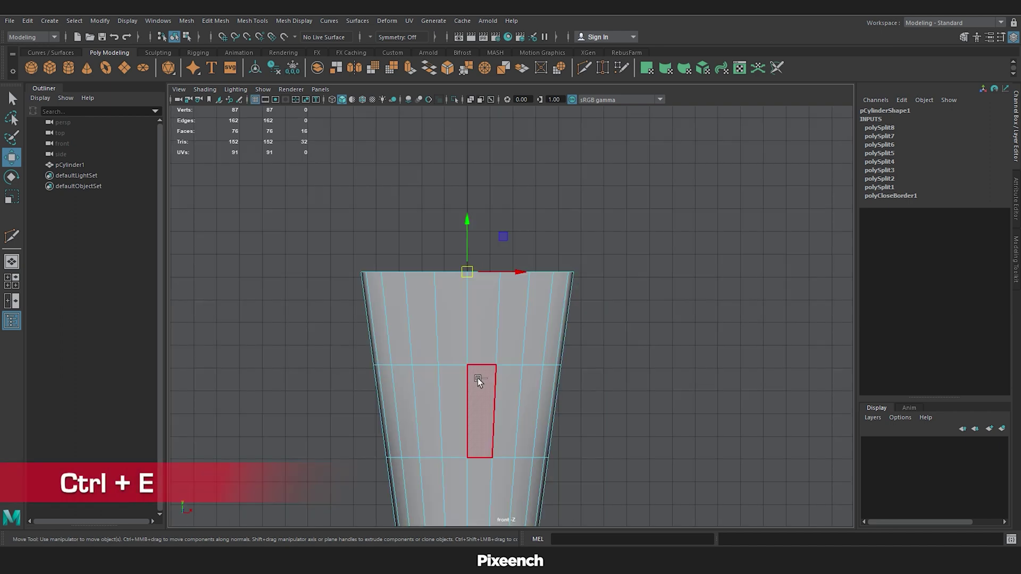
key("ctrl+e")
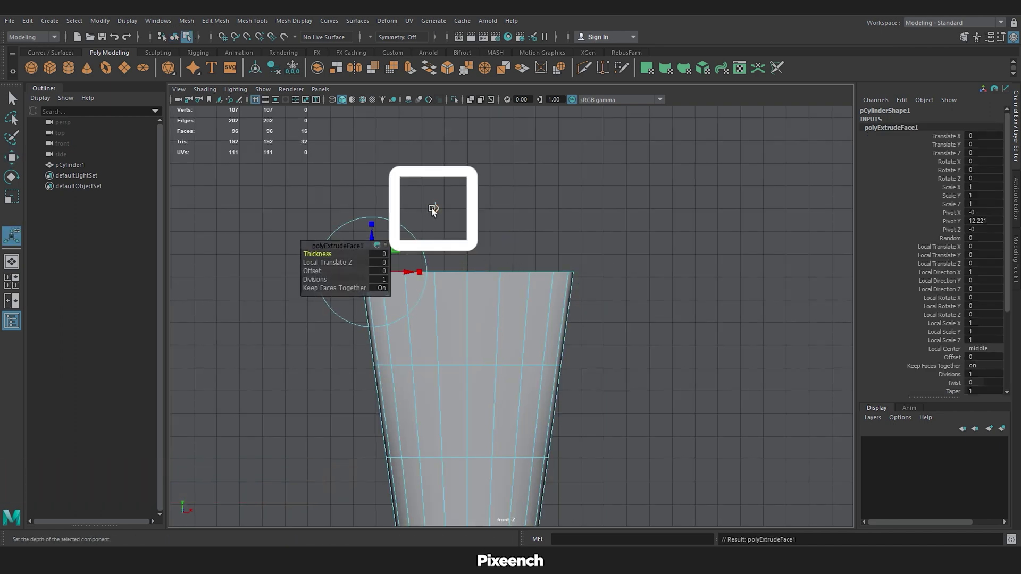
left_click_drag(467, 240, 468, 223)
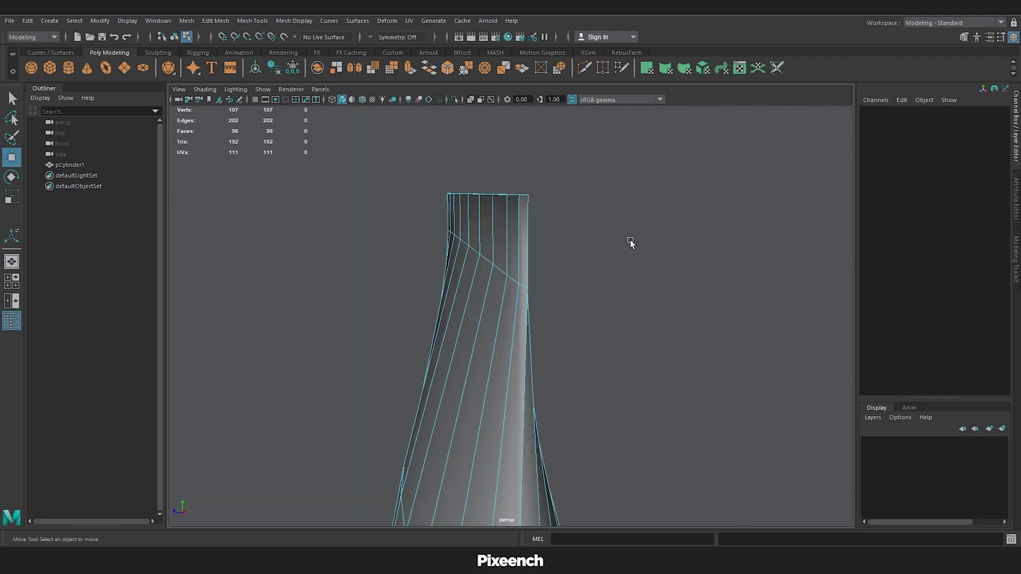
Bevel the diagonal edge loop below the seal with width 0.05 and 2 segments.
double_click(499, 269)
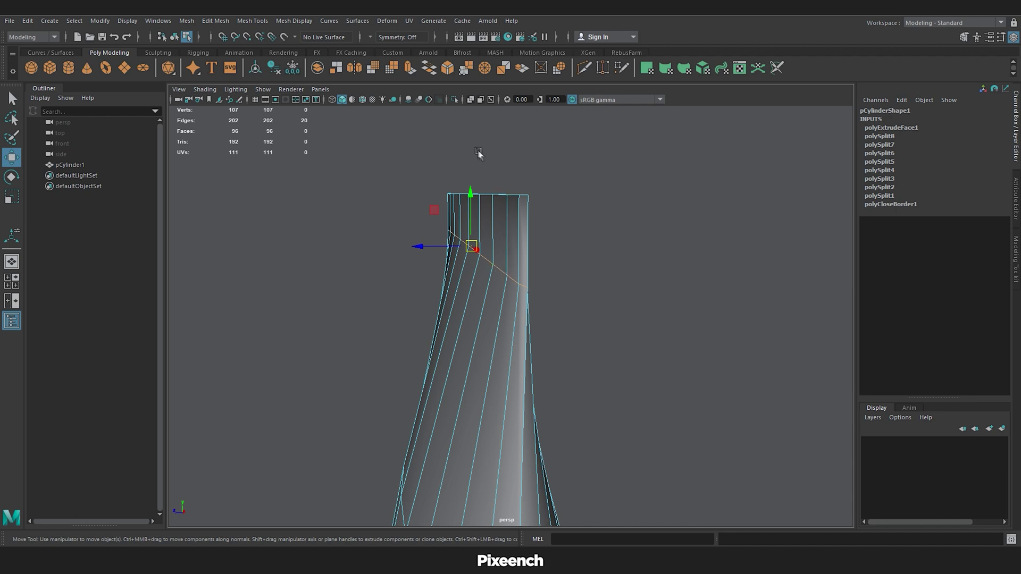
double_click(447, 68)
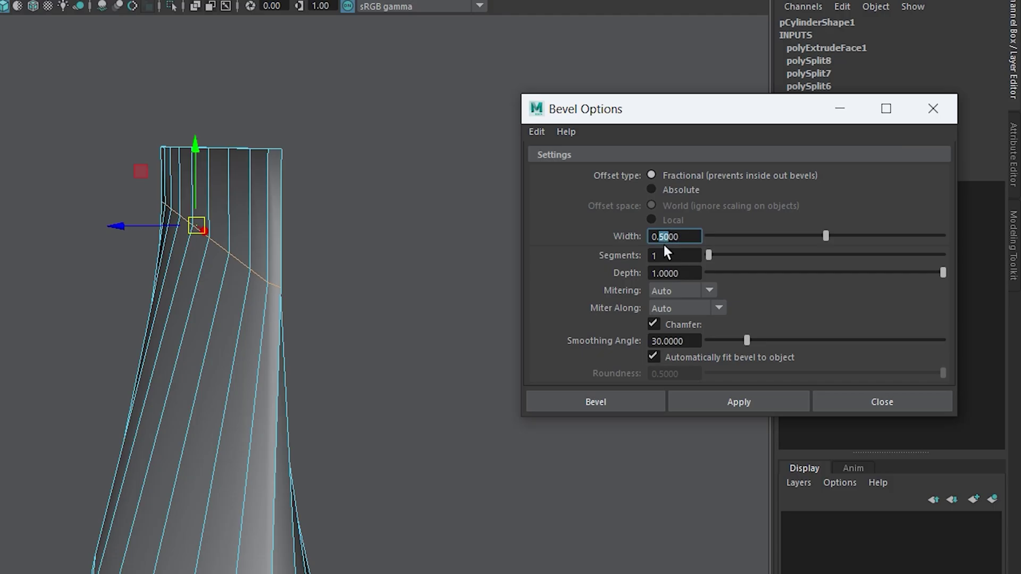
type("05")
key("Tab")
type("2")
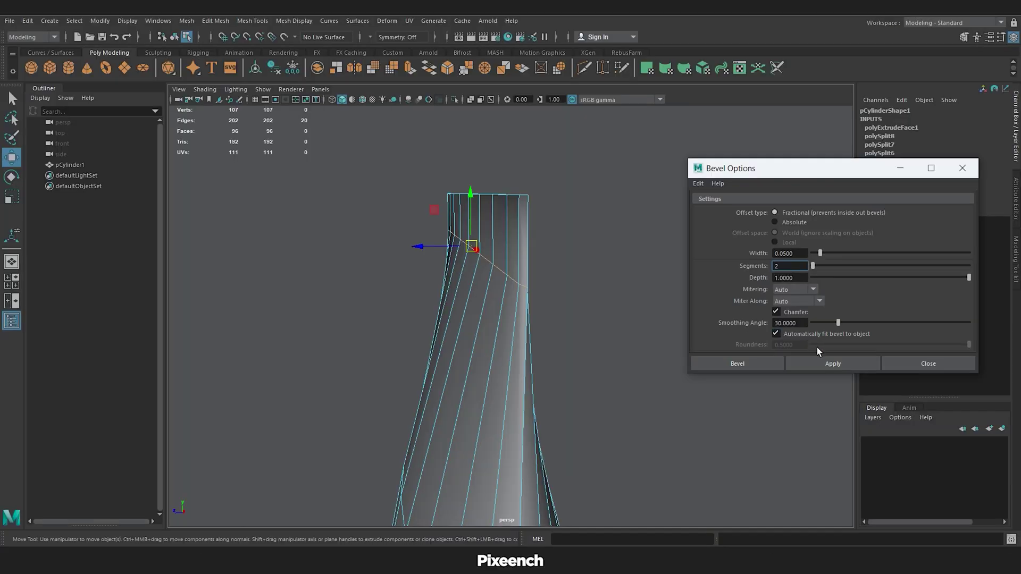
left_click(722, 405)
left_click_drag(674, 301, 486, 373, "alt")
Bevel the seal's tip edges using reset bevel settings with 2 segments.
key("F10")
left_click(385, 280, "shift")
left_click(490, 372, "shift")
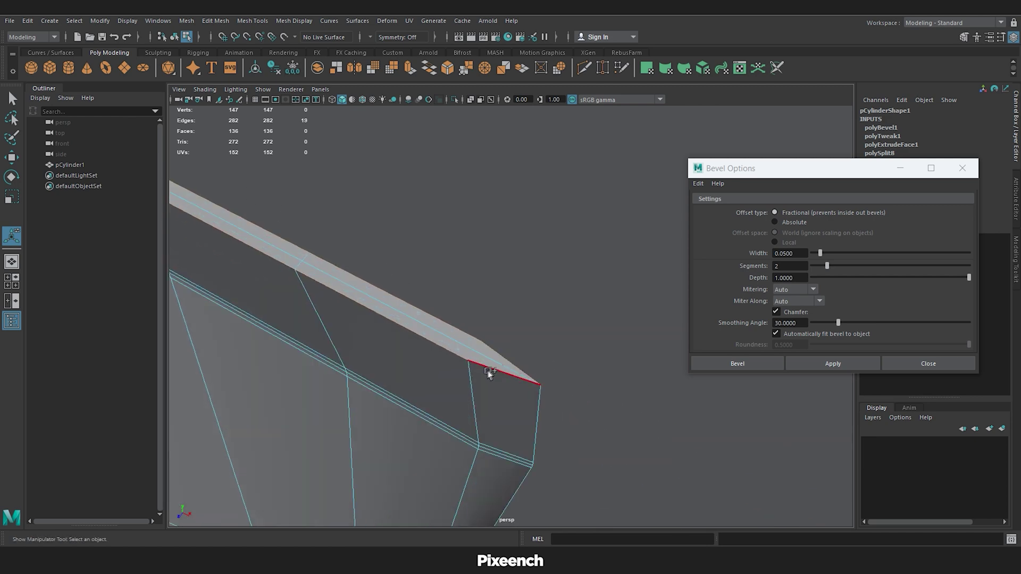
left_click(698, 184)
left_click(700, 206)
left_click(781, 265)
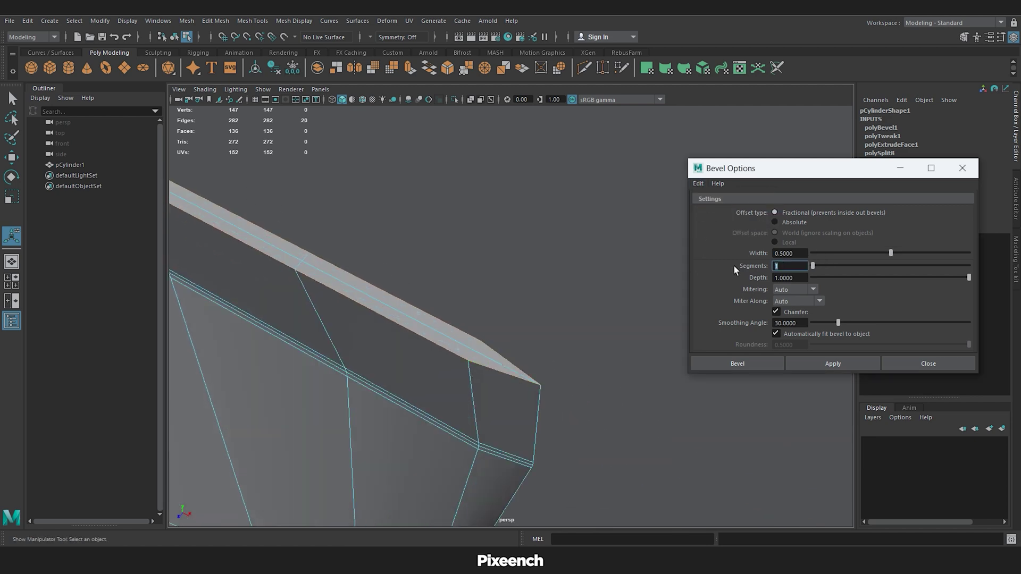
type("2")
left_click(780, 254)
left_click(833, 363)
left_click(928, 364)
left_click_drag(550, 336, 588, 300, "alt")
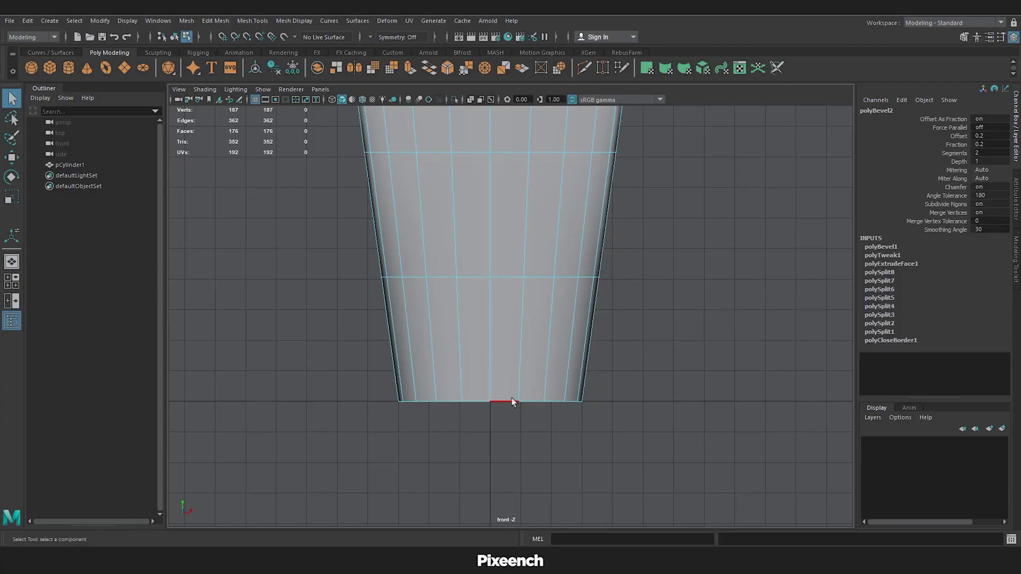
Extrude the tube's bottom edge loop down 0.383 and taper it slightly inward.
double_click(510, 399)
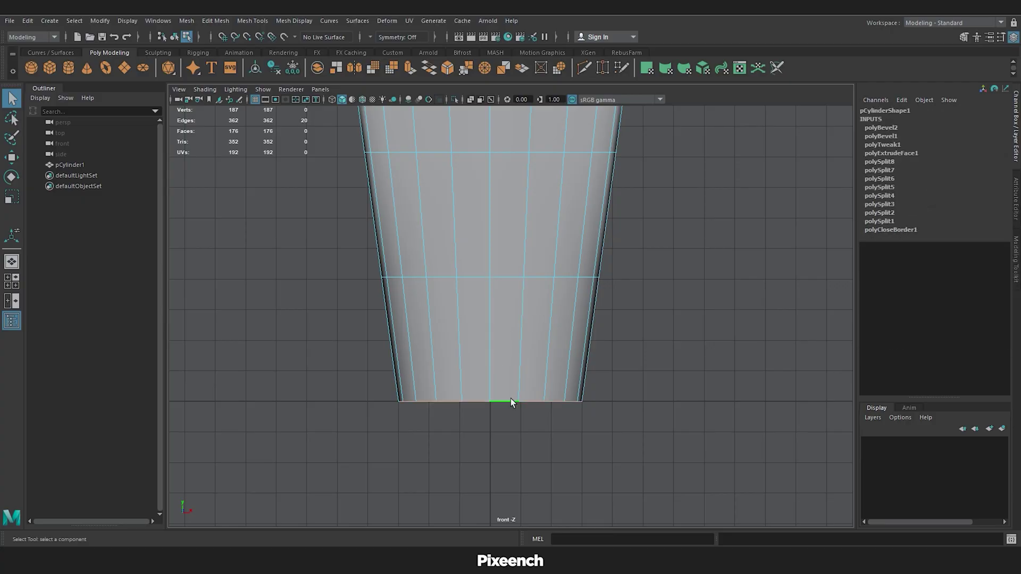
key("ctrl+e")
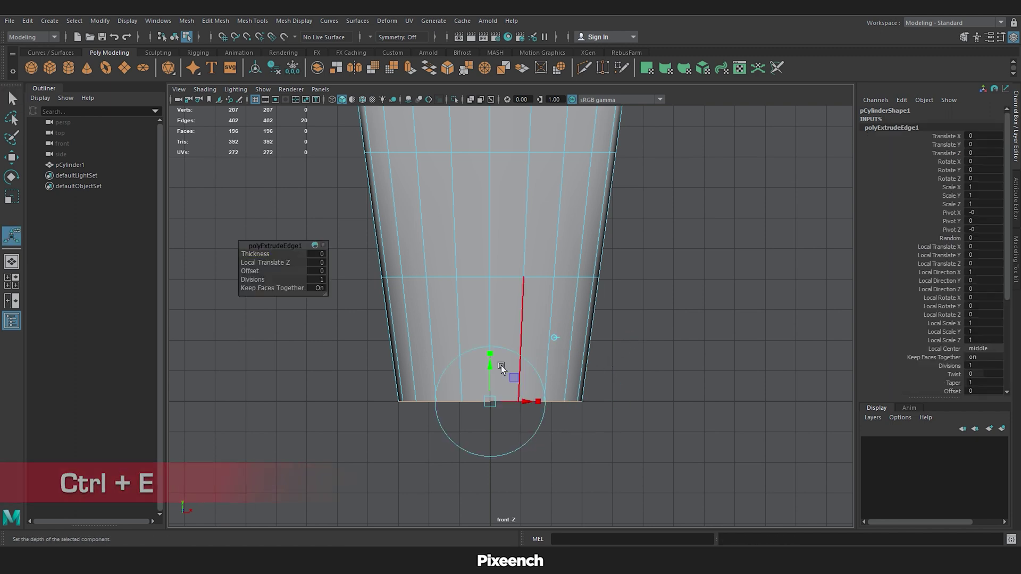
left_click_drag(490, 364, 493, 407)
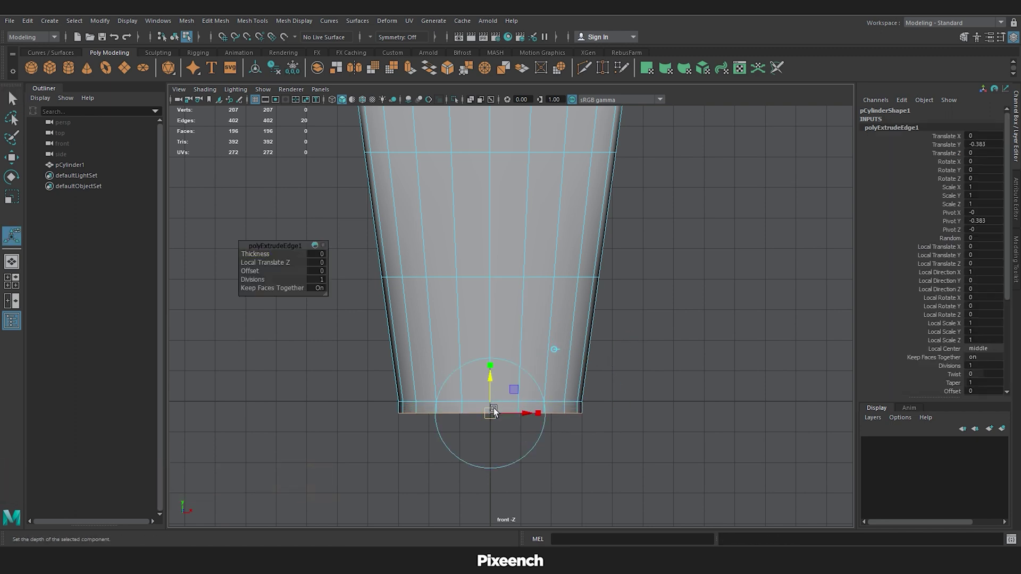
key("r")
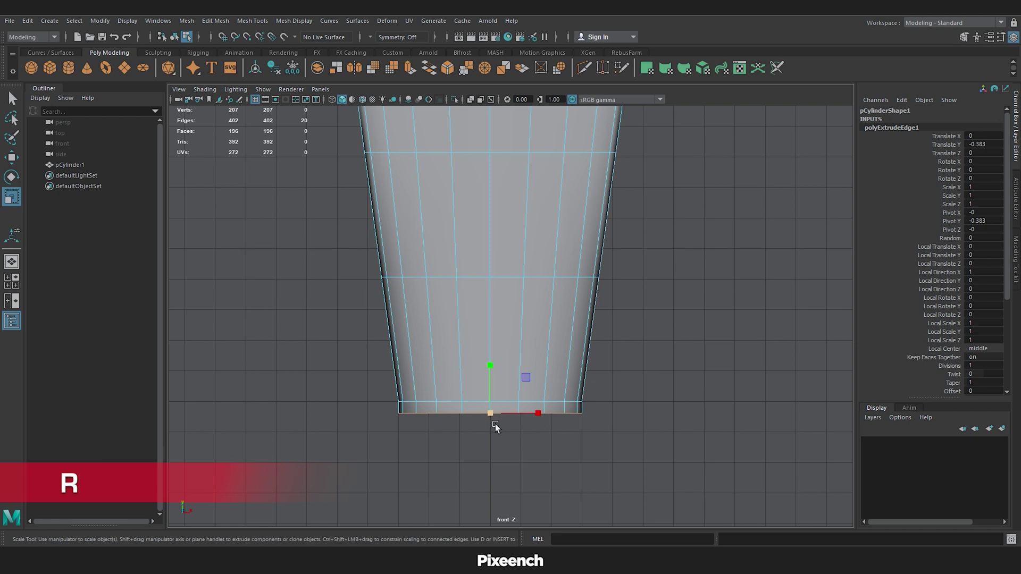
left_click_drag(492, 417, 485, 420)
Bevel the edge loop above the bottom and return to object mode.
left_click(607, 391)
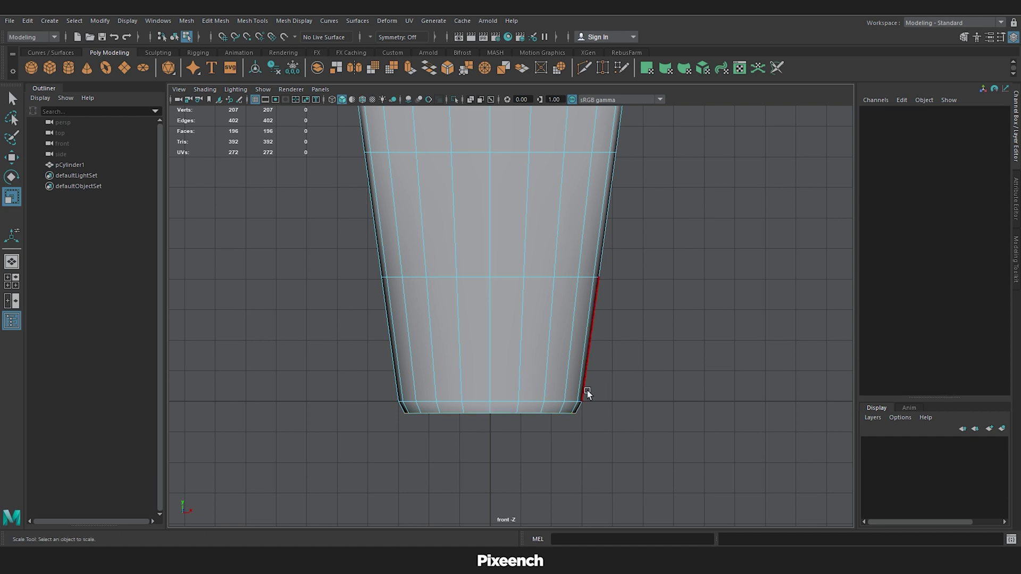
double_click(564, 400)
left_click(451, 71)
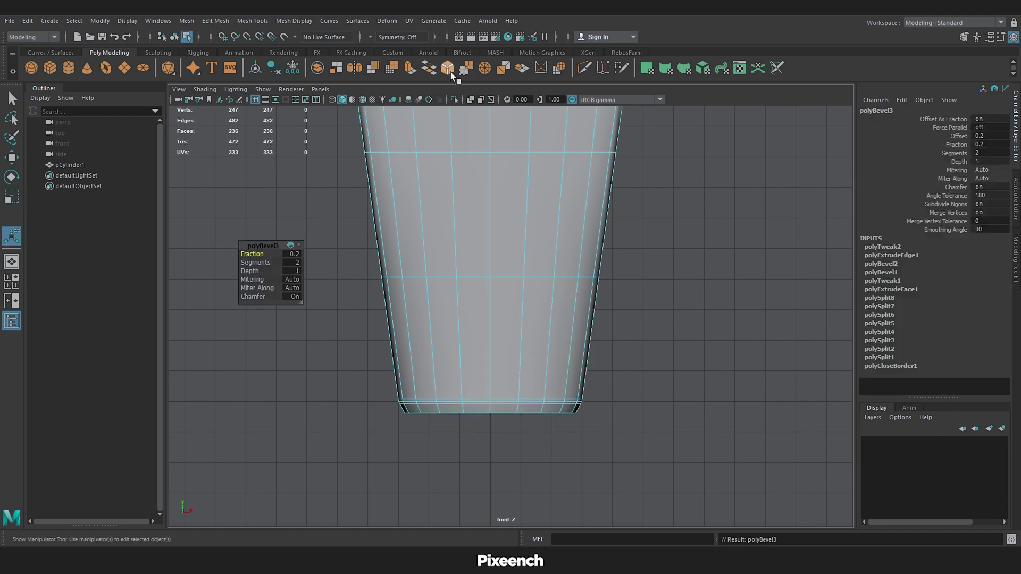
key("w")
right_click_drag(542, 270, 597, 250)
left_click(637, 378)
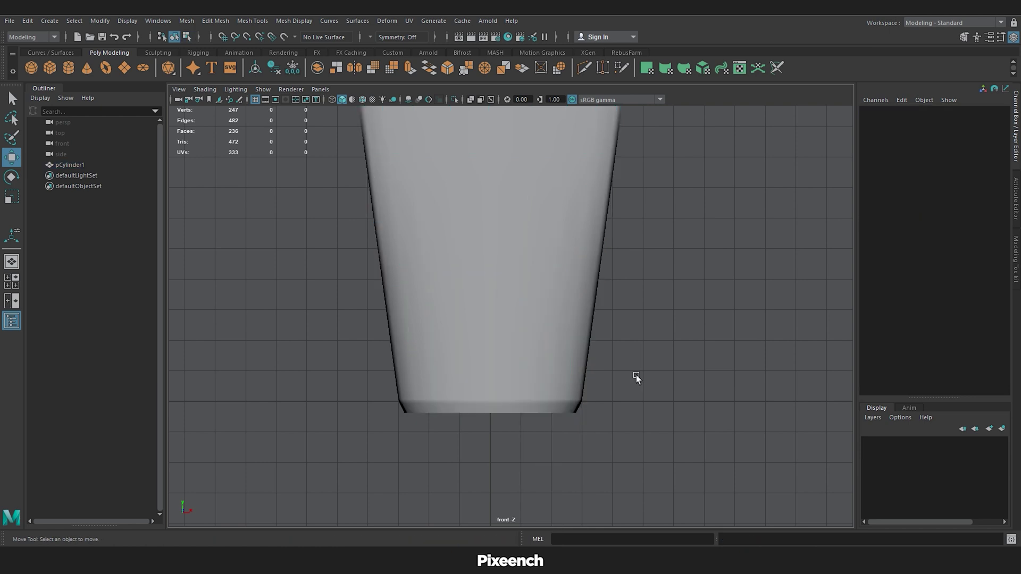
In wireframe top view, draw a radius-3 cylinder with 2 height subdivisions at the tube's centre.
key("space")
key("4")
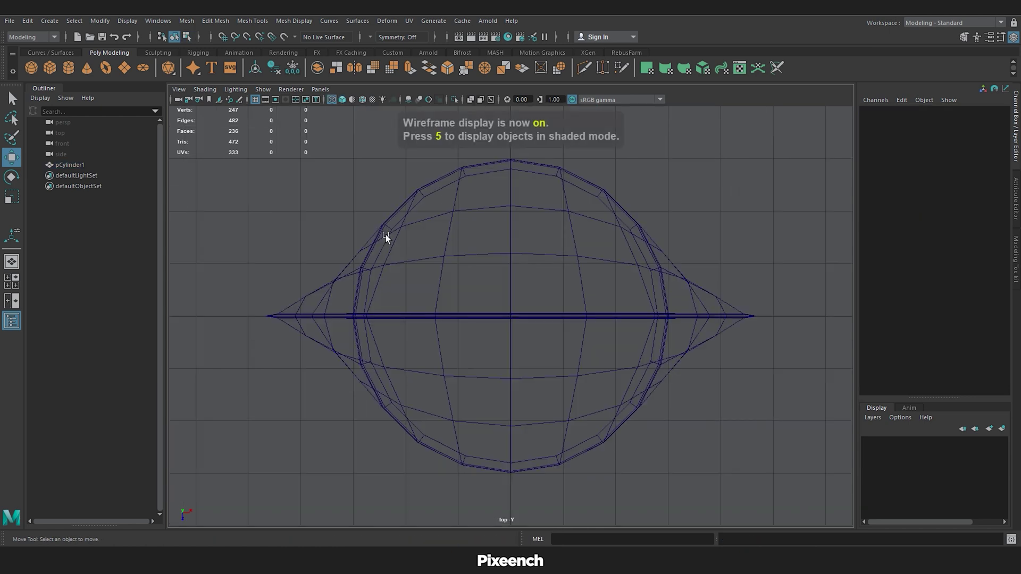
left_click(68, 68)
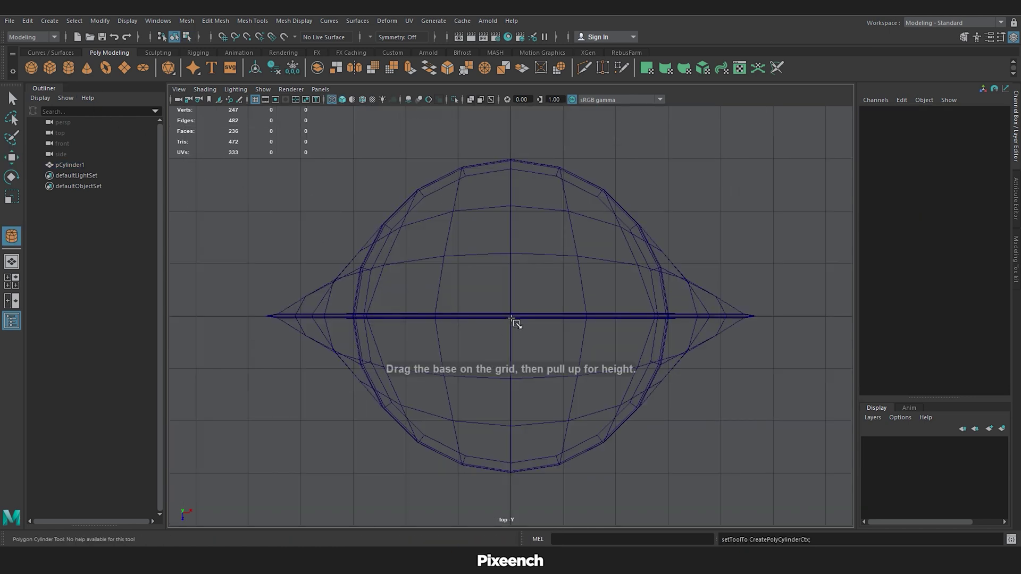
left_click_drag(512, 318, 608, 440)
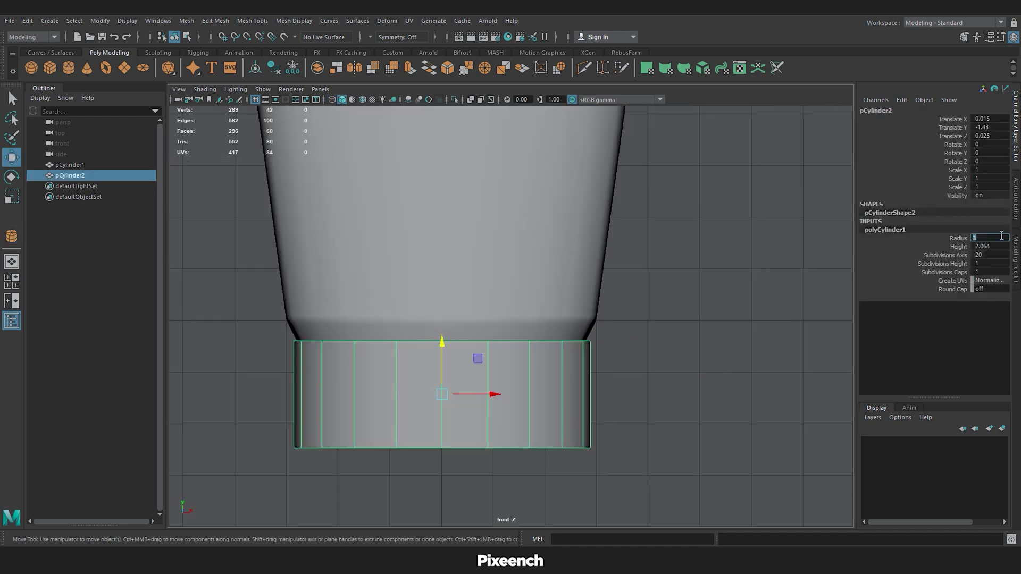
left_click(942, 263)
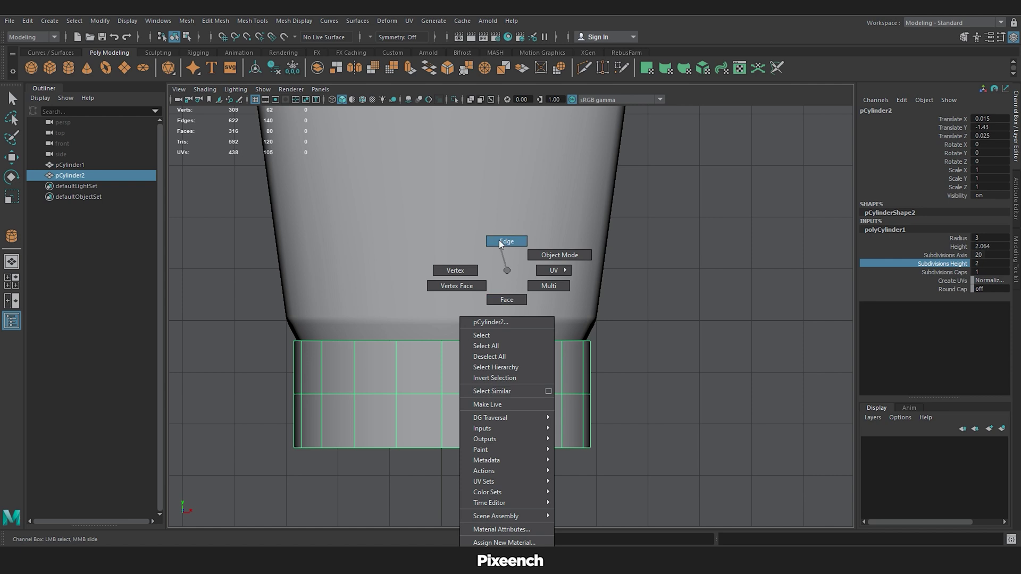
Move the cap cylinder's middle edge loop down.
left_click(500, 243)
double_click(494, 394)
key("w")
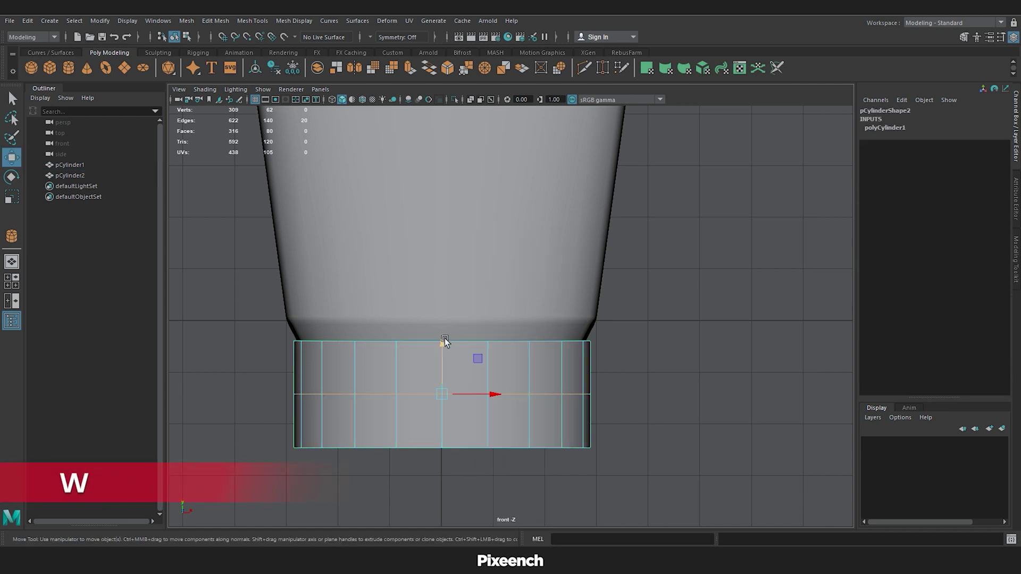
left_click_drag(445, 338, 444, 366)
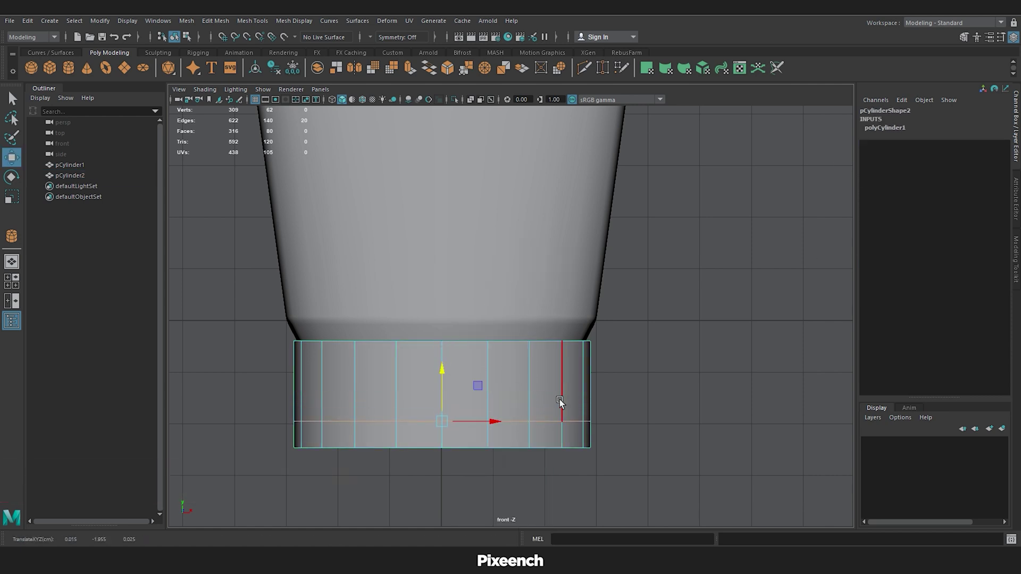
middle_click_drag(559, 400, 559, 325, "alt")
scroll(559, 325, "up", 3)
Cut an arched line across the cap cylinder's lower band with Multi-Cut.
left_click(583, 67)
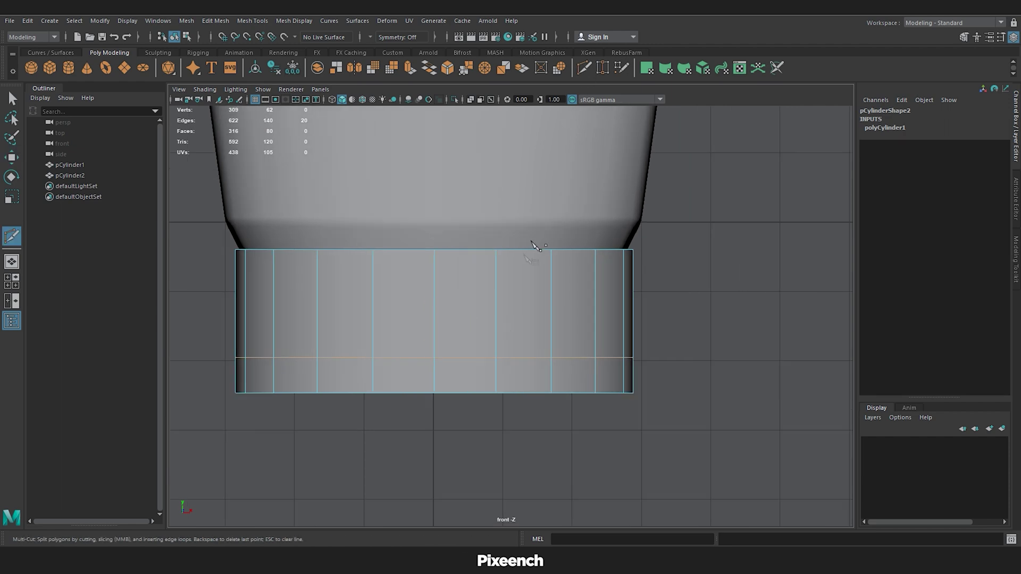
left_click(317, 393)
left_click(373, 358)
left_click(434, 346)
left_click(495, 358)
left_click(551, 393)
key("w")
left_click(472, 360)
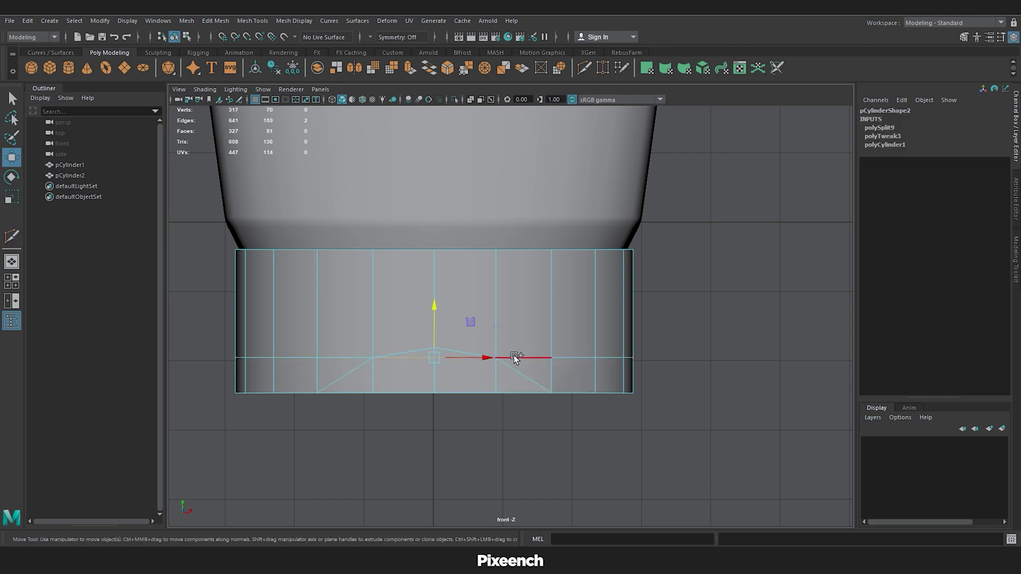
key("Delete")
Delete the lower band faces beneath the arch and shift a bottom vertex left.
right_click_drag(514, 279, 515, 317)
left_click(452, 381)
left_click_drag(208, 436, 734, 298)
left_click_drag(761, 200, 176, 388)
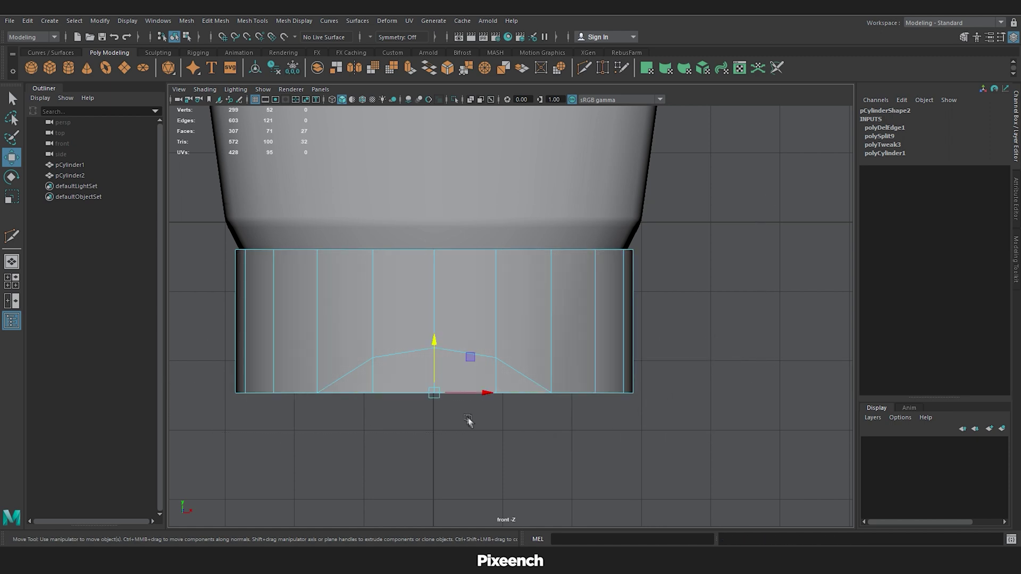
left_click(627, 422)
key("space")
left_click(345, 467)
left_click_drag(342, 461, 269, 461)
left_click(375, 482)
Select the two opposite edges of the notch opening.
key("space")
right_click_drag(392, 269, 391, 240)
left_click(371, 423)
left_click(498, 449, "shift")
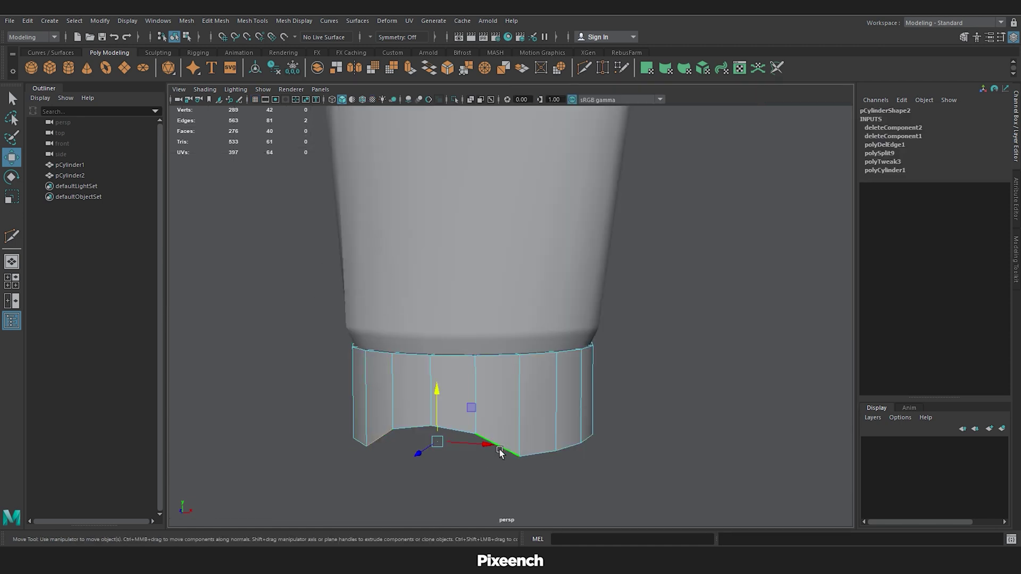
Bridge the cap's two notch edges with a new face.
left_click(215, 20)
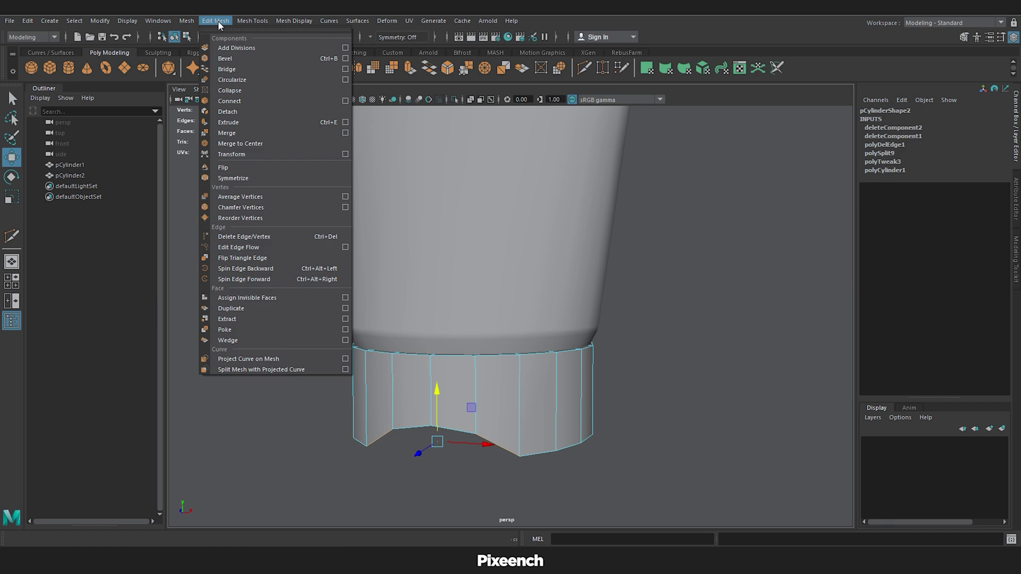
left_click(229, 70)
left_click_drag(492, 372, 493, 387, "alt+shift")
With Multiple edge loops enabled, insert an edge loop down the bridged face's centre.
left_click(252, 20)
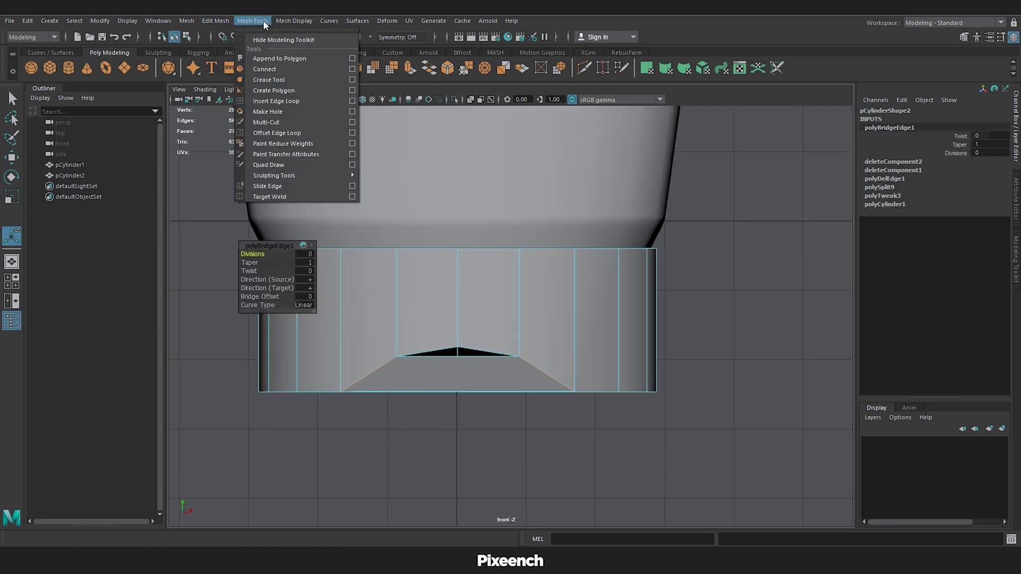
left_click(351, 100)
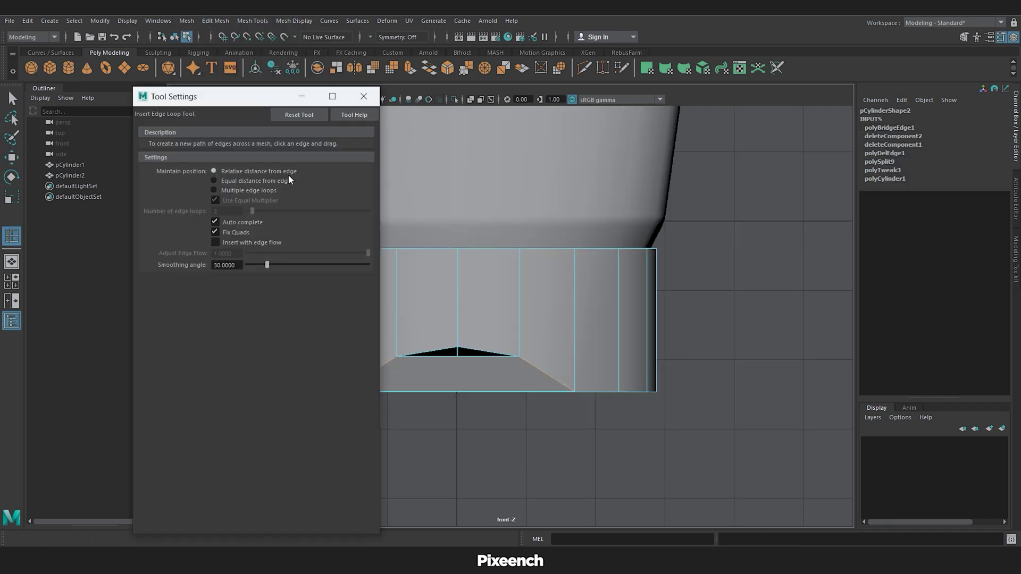
left_click(255, 191)
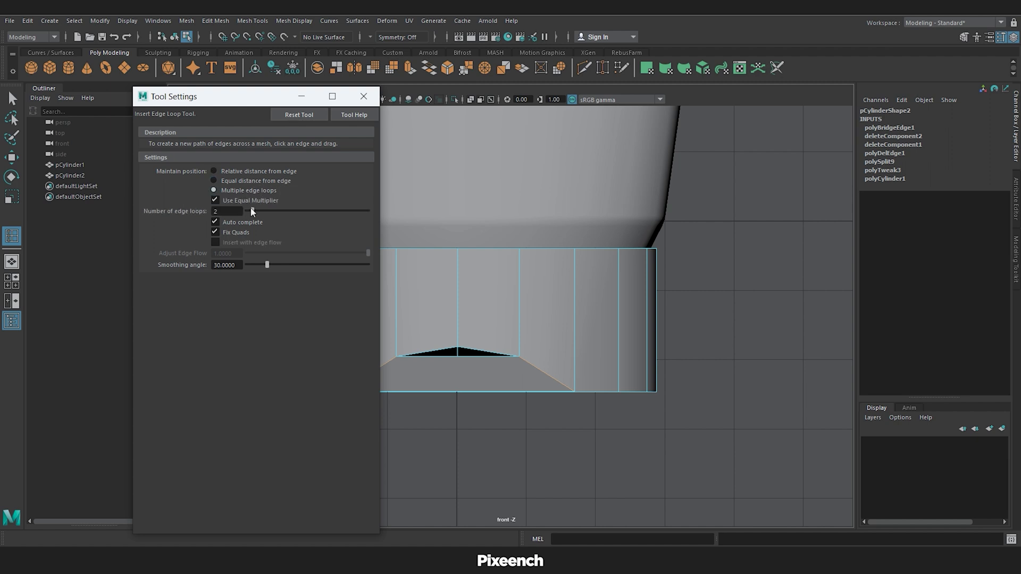
left_click(301, 96)
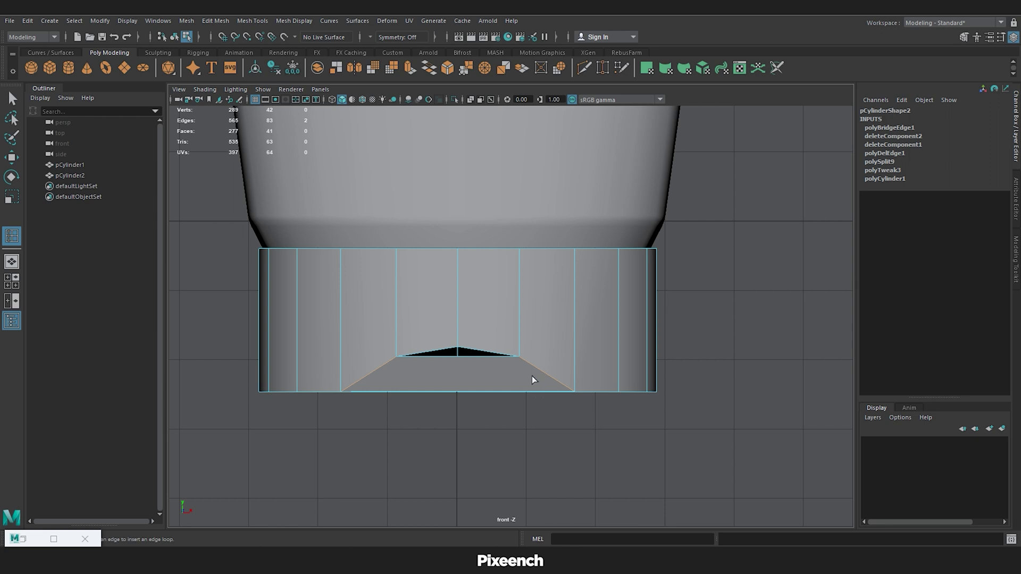
left_click(505, 360)
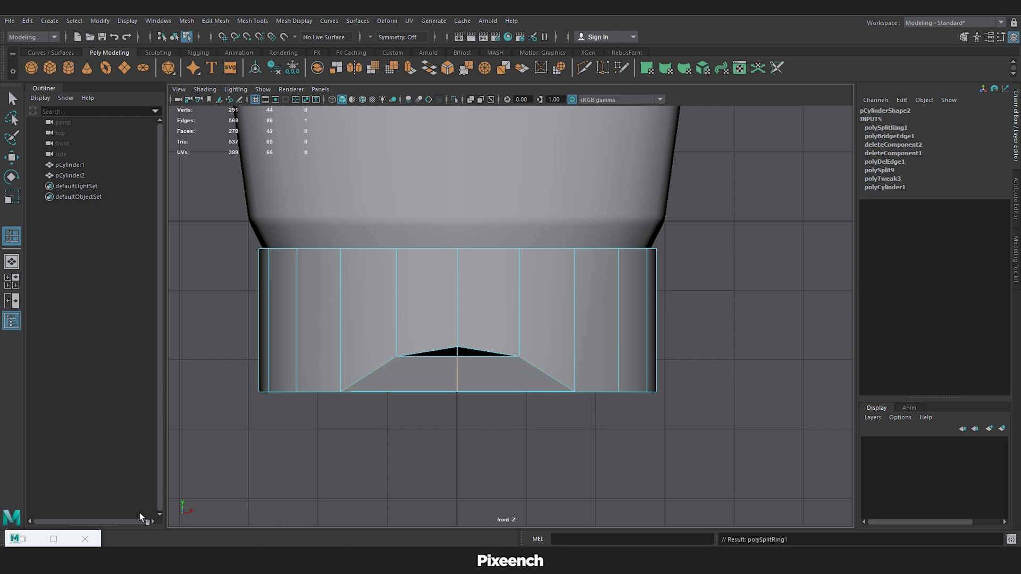
left_click(85, 538)
Target-weld the notch's middle vertex onto the vertex above it to form a peak.
left_click(503, 356)
key("w")
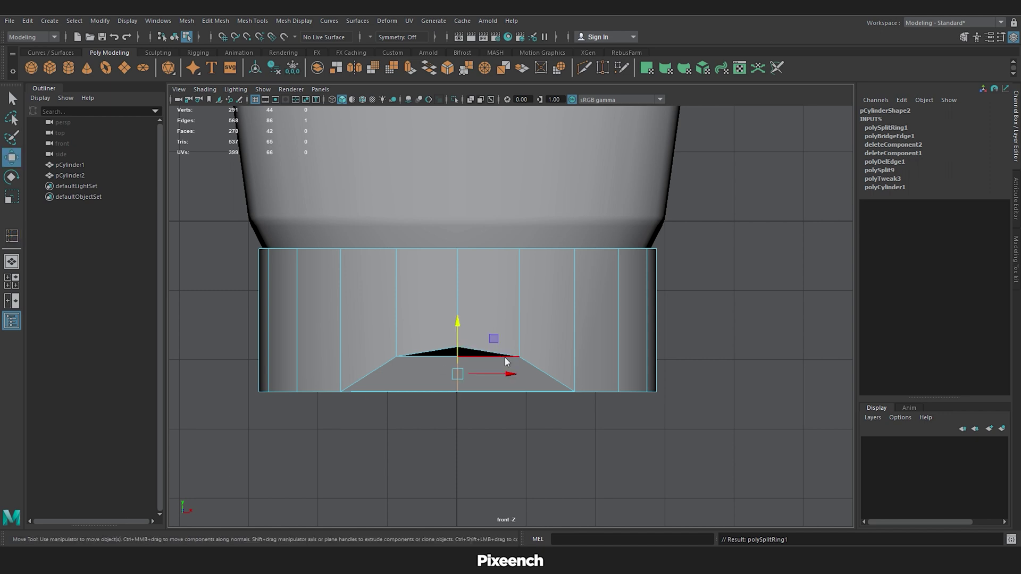
right_click_drag(499, 270, 451, 279)
left_click(602, 68)
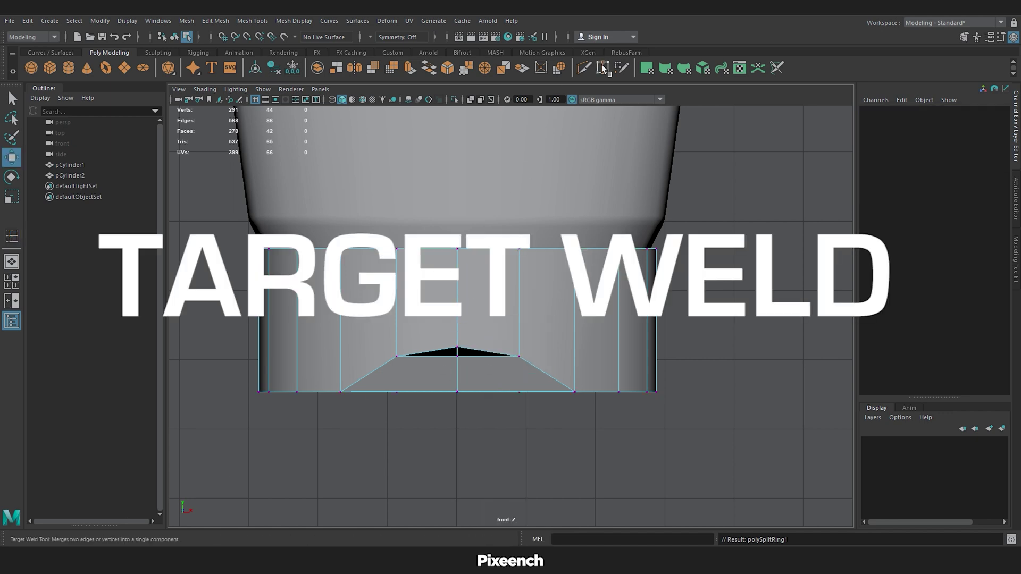
left_click(602, 68)
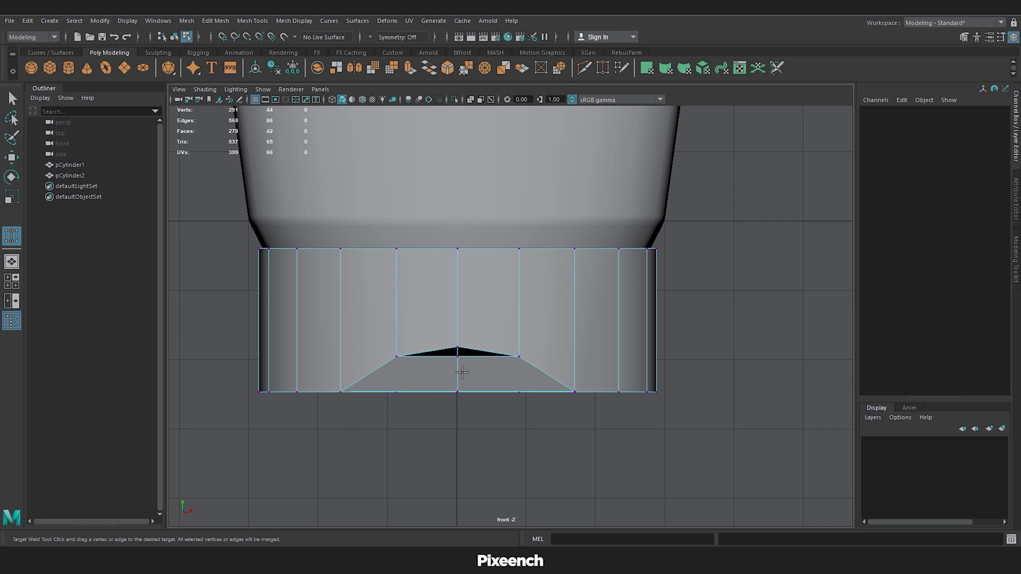
left_click_drag(458, 357, 457, 347)
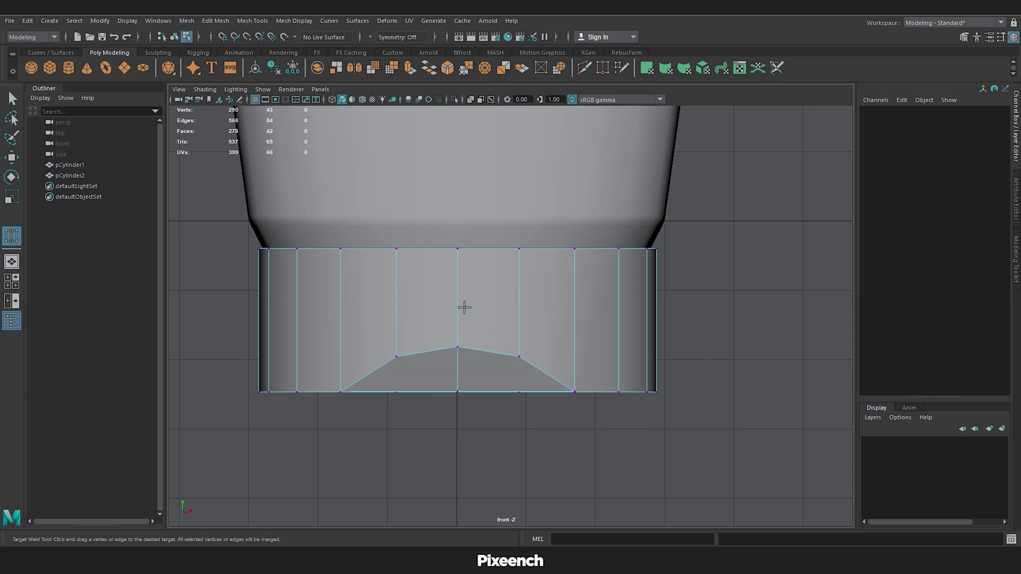
key("w")
Extrude the cap's bottom rim edge loop and scale it inward into a lip.
right_click_drag(525, 270, 580, 248)
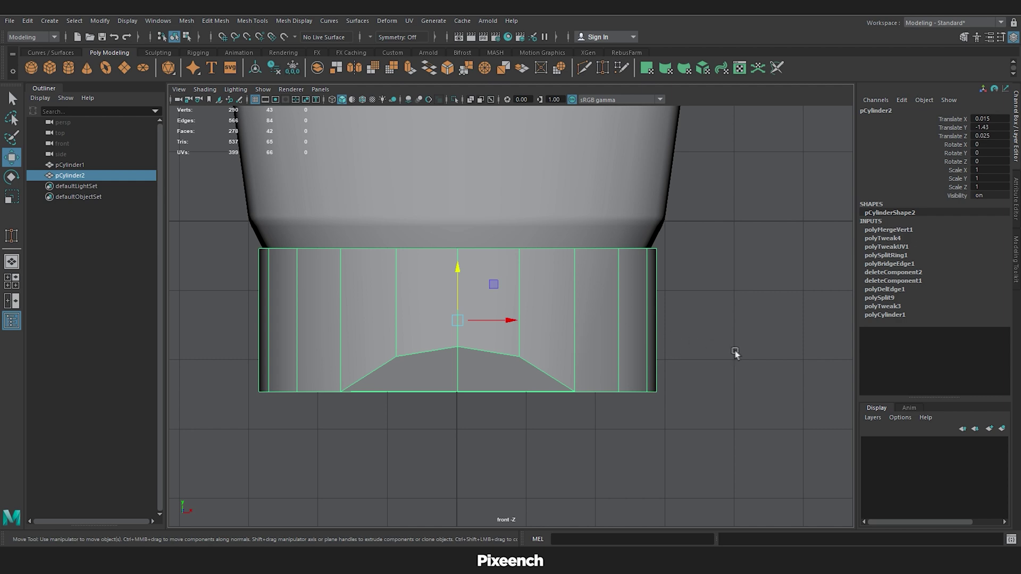
right_click_drag(508, 220, 509, 189)
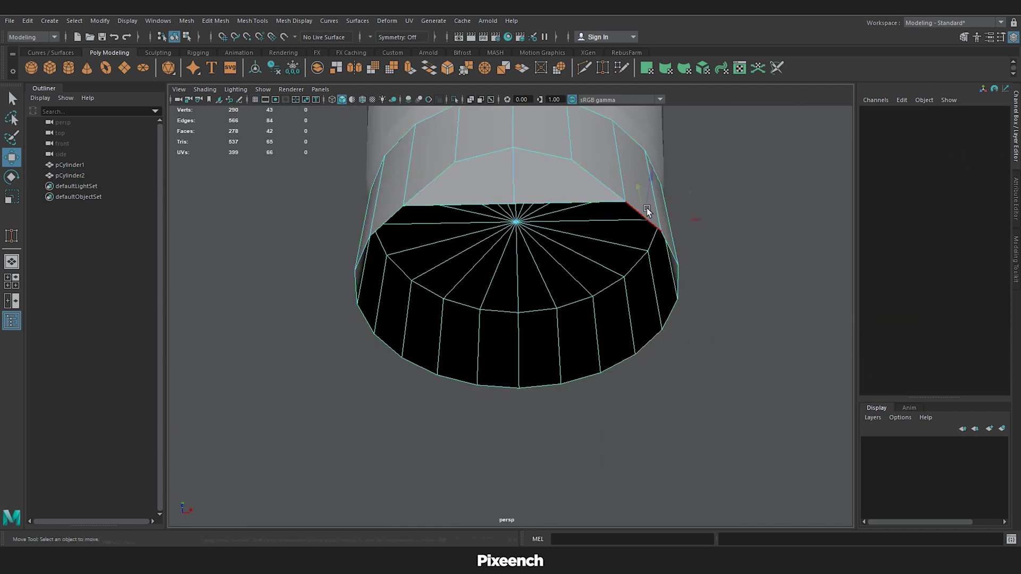
double_click(647, 211)
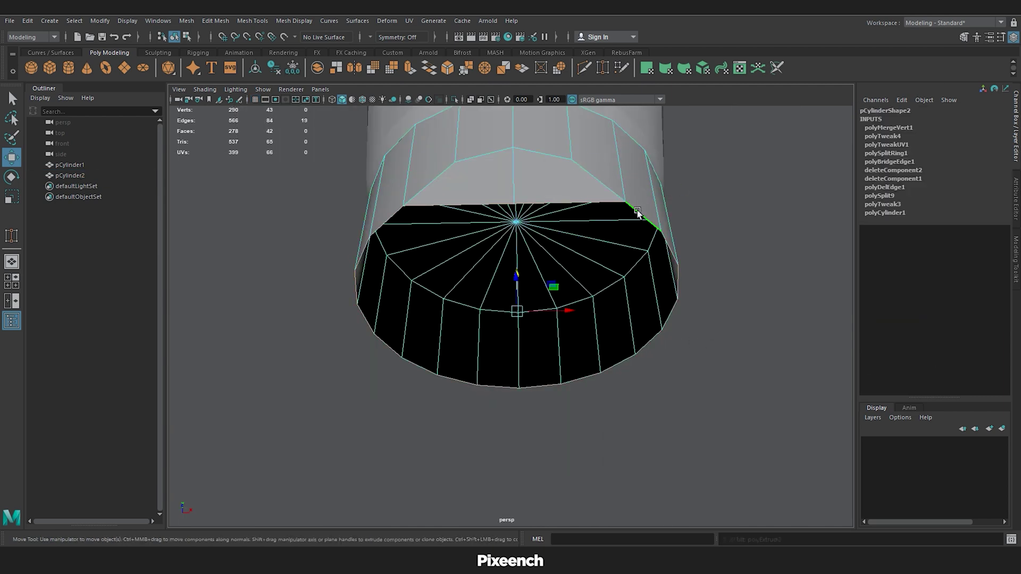
key("ctrl+e")
key("r")
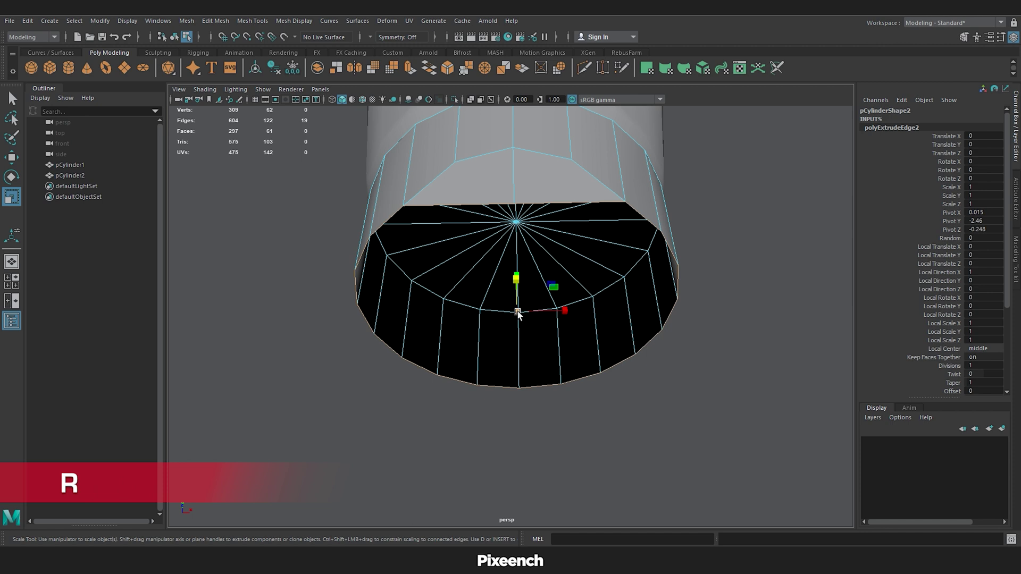
left_click_drag(517, 311, 499, 314)
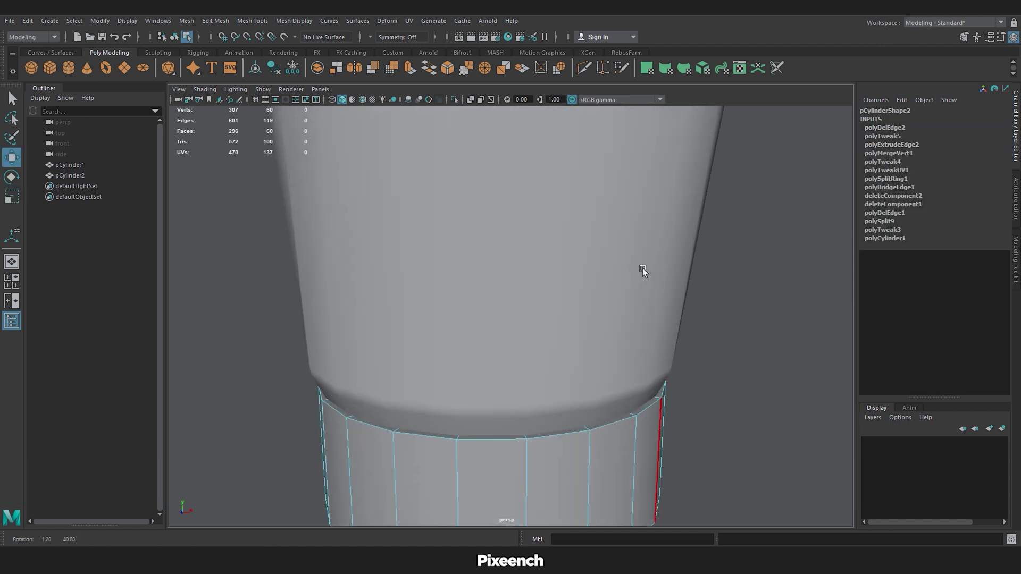
Bevel the cap's two rim edge loops with width 0.2 and 2 segments.
key("w")
left_click_drag(642, 268, 700, 343, "alt")
double_click(641, 264, "shift")
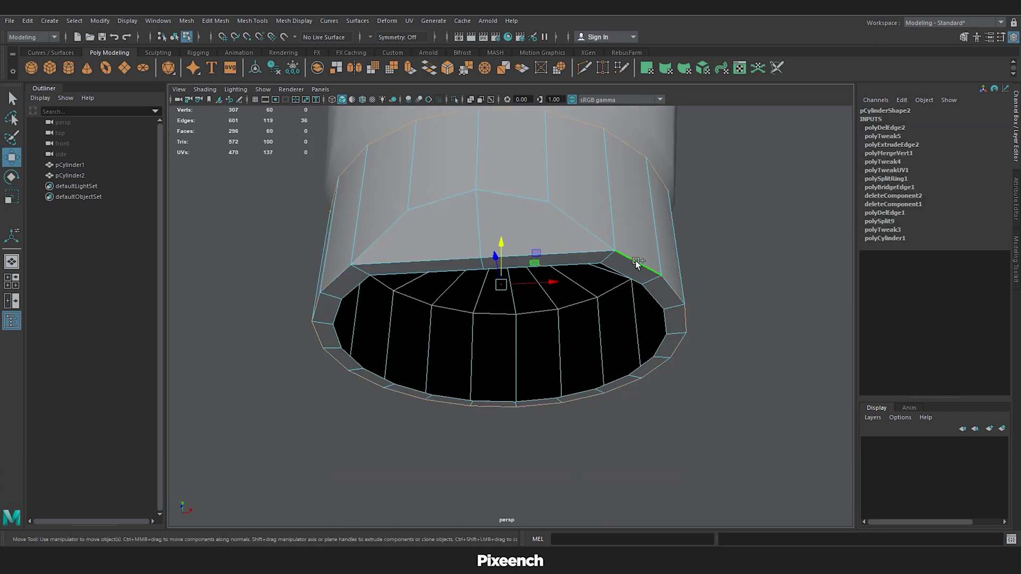
double_click(573, 220, "shift")
double_click(454, 65)
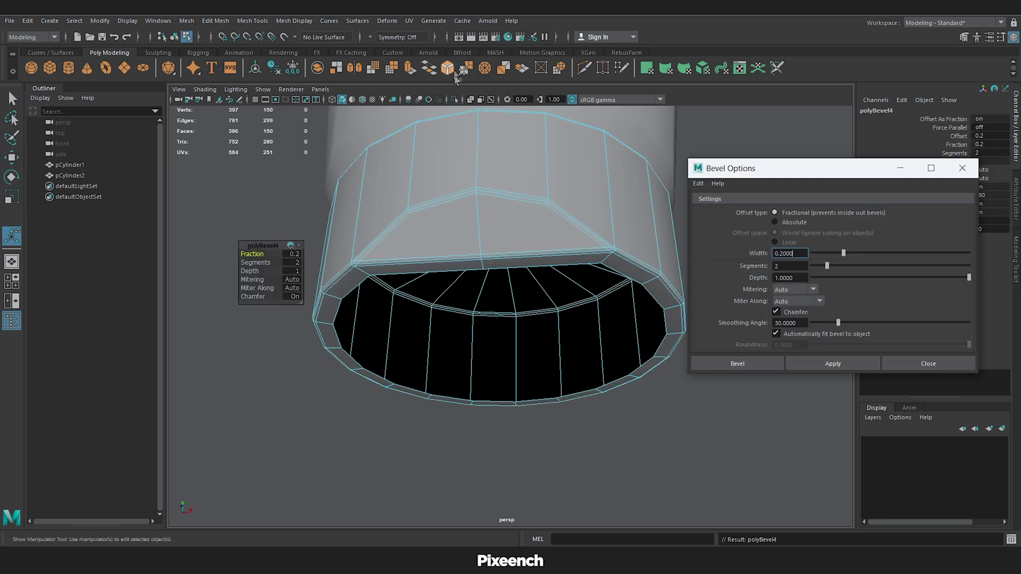
left_click(930, 365)
left_click_drag(774, 370, 707, 404, "alt")
Duplicate the cap, move the copy below the original and set its Rotate Z to 180.
key("3")
key("w")
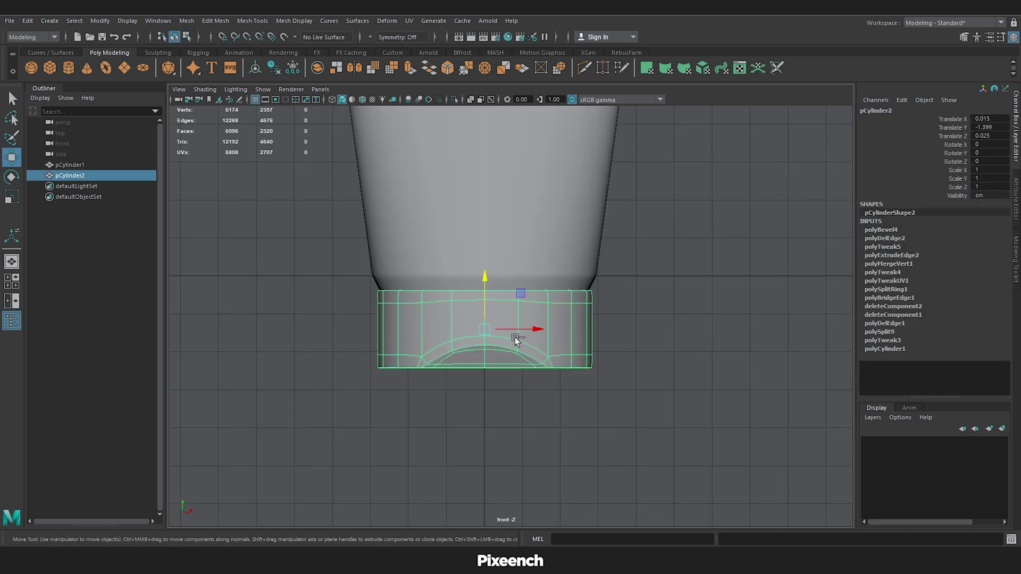
key("ctrl+d")
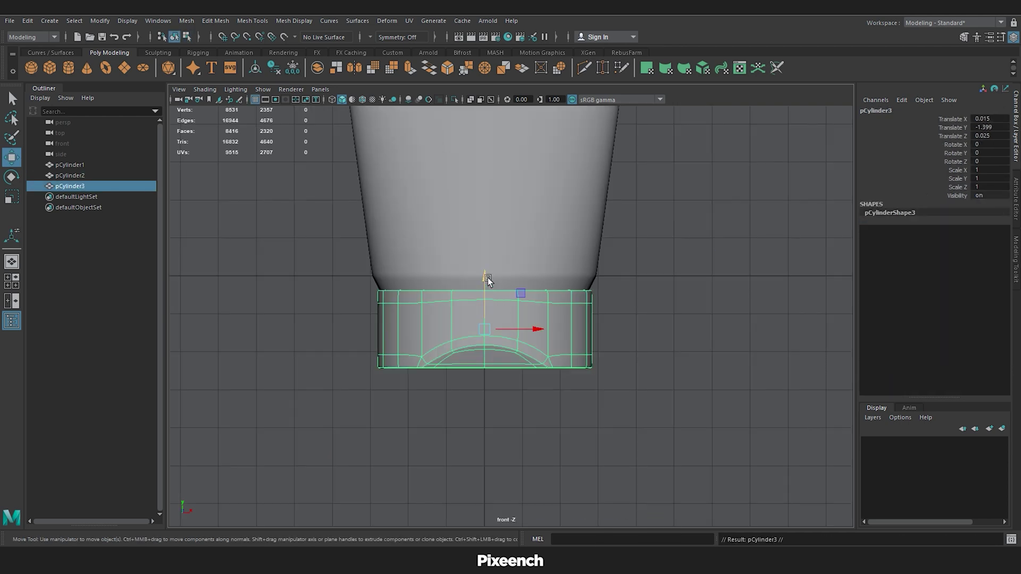
left_click_drag(487, 277, 484, 458)
key("e")
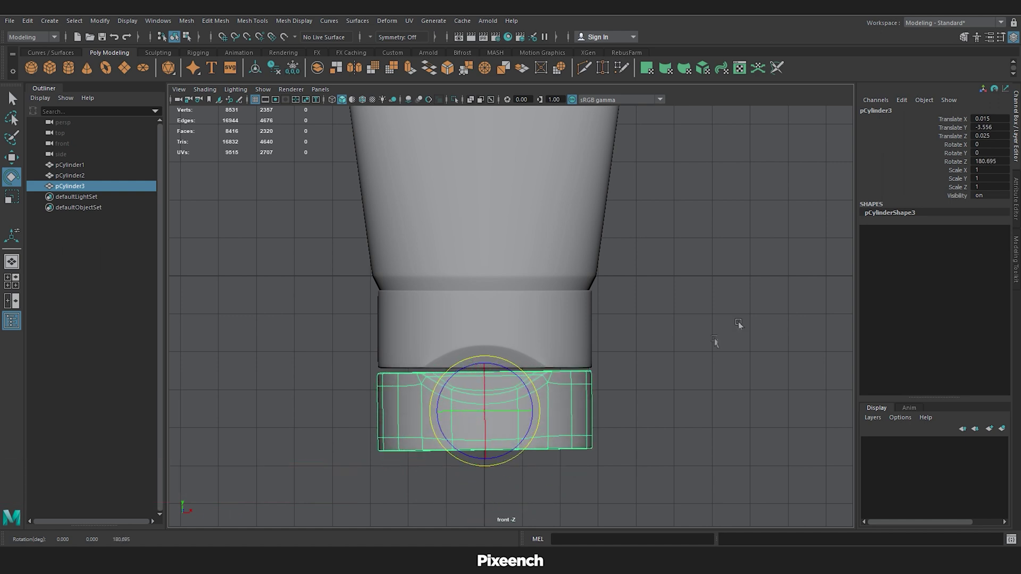
double_click(1001, 161)
type("180")
key("Return")
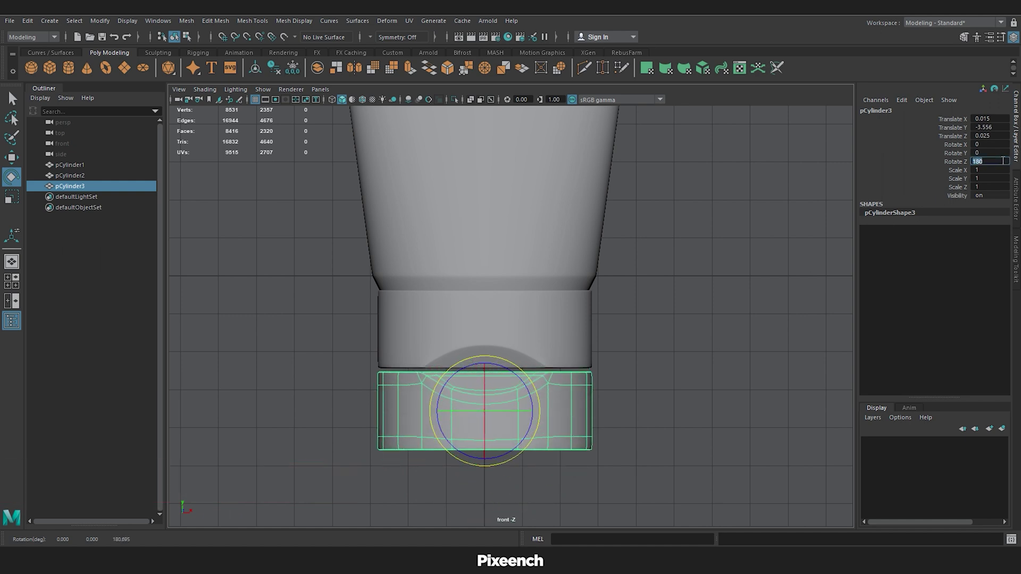
key("w")
left_click_drag(483, 353, 484, 355)
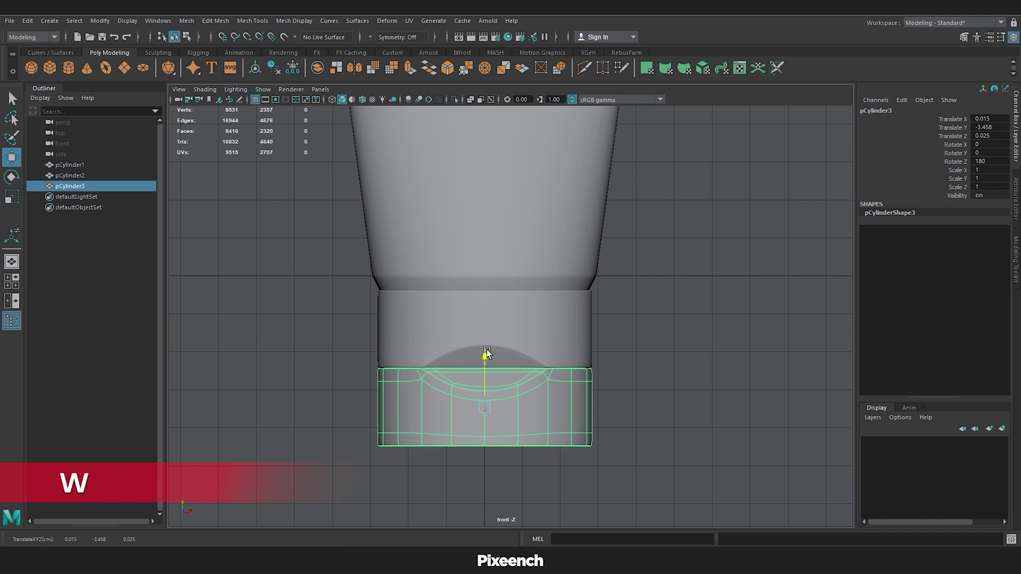
Raise the copy's bottom vertex row and lower V vertices for a shorter piece with a shallower notch.
right_click_drag(580, 282, 577, 242)
left_click_drag(548, 449, 365, 499)
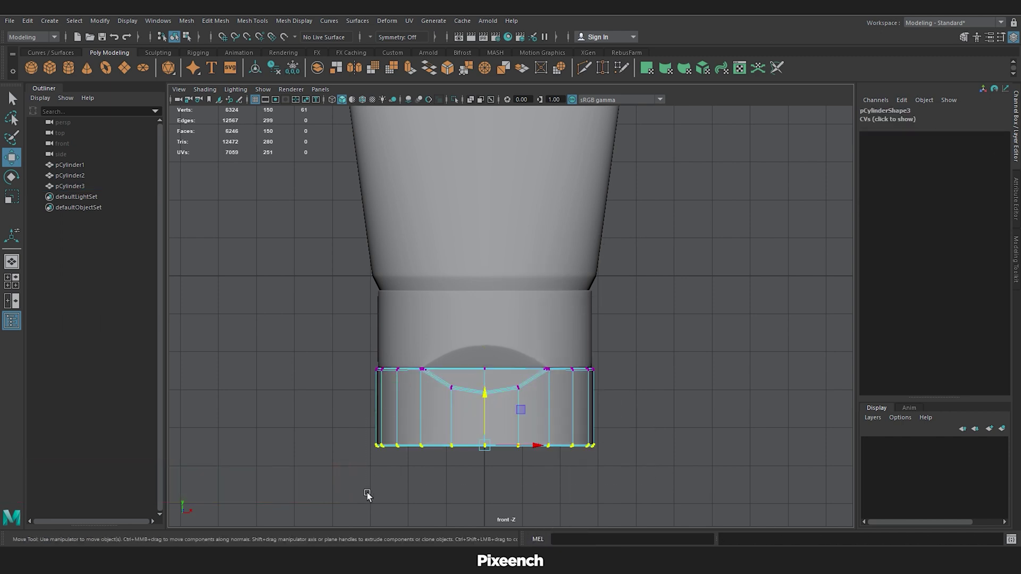
middle_click_drag(487, 470, 487, 426)
scroll(487, 426, "up", 3)
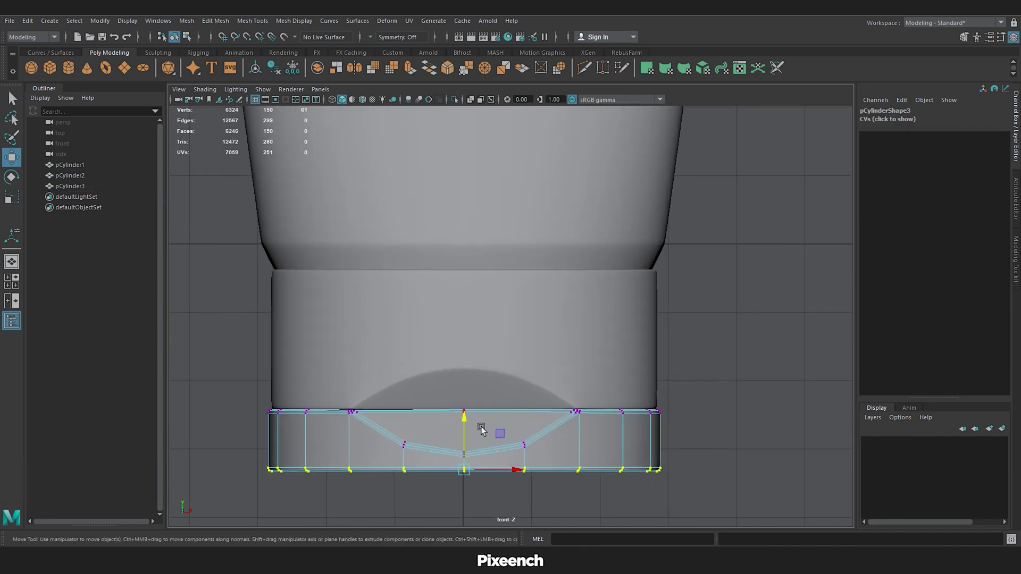
left_click_drag(389, 430, 547, 458)
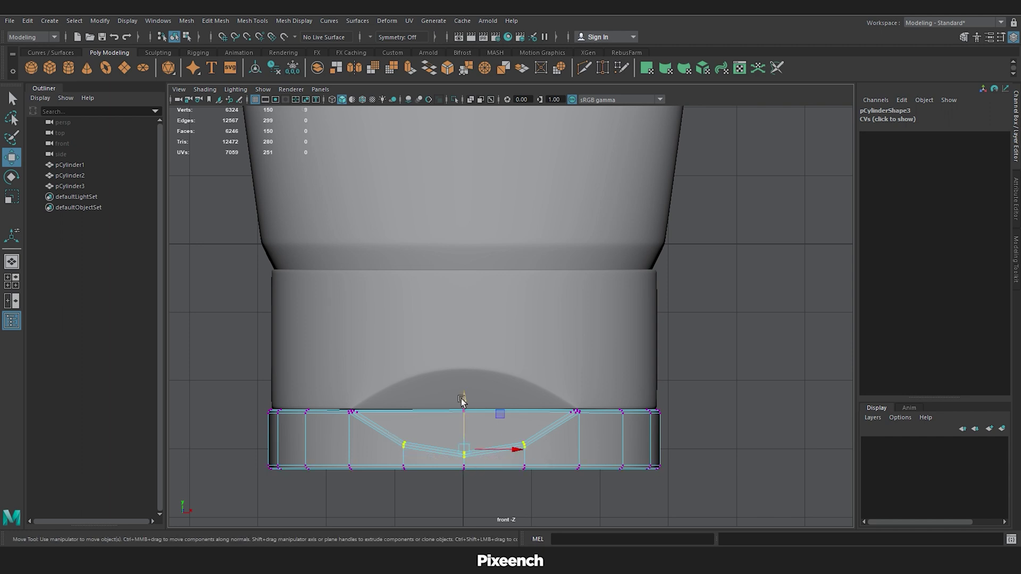
middle_click_drag(463, 399, 462, 389)
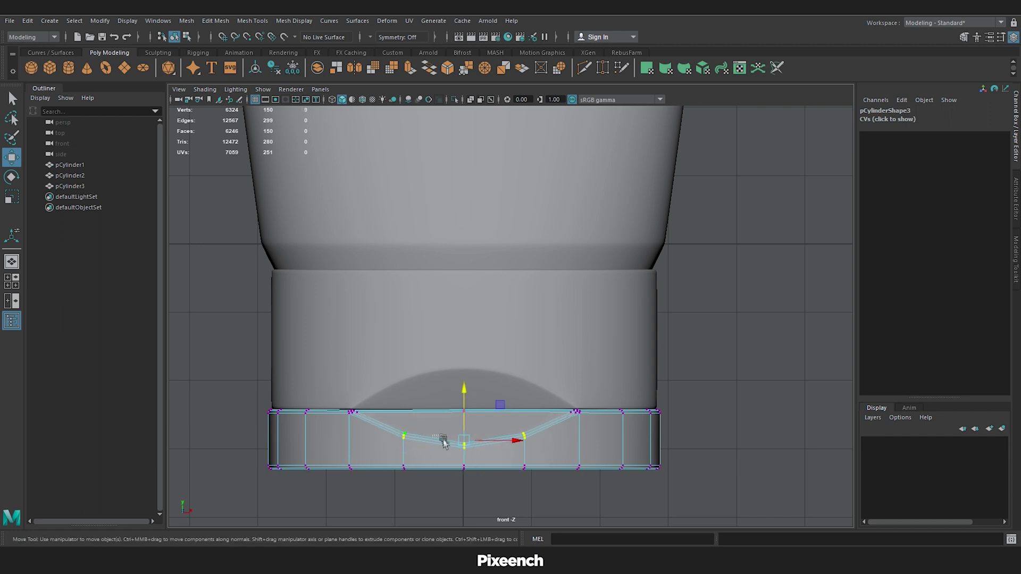
left_click_drag(444, 431, 487, 460)
middle_click_drag(465, 394, 465, 390)
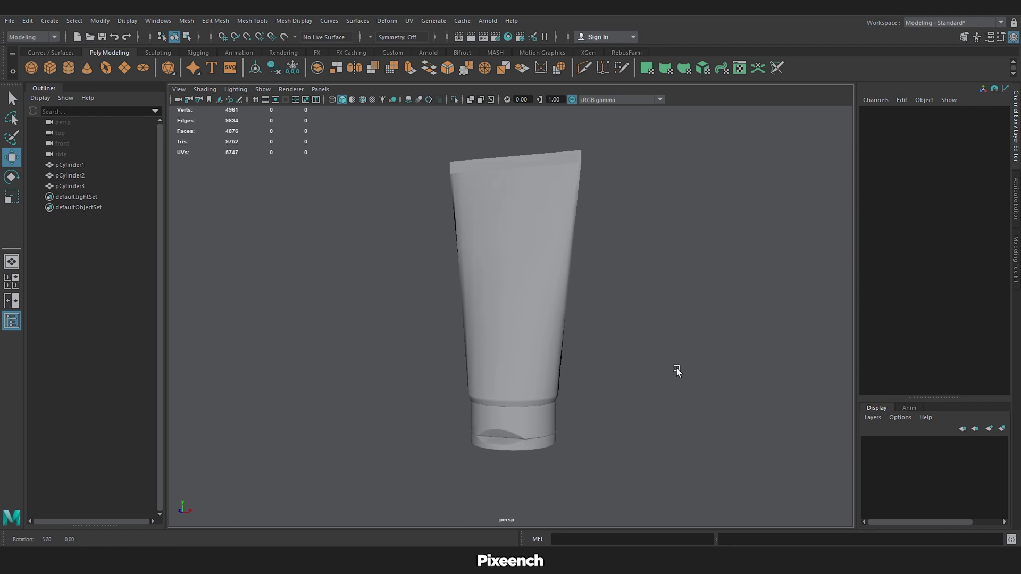
Apply a Z-axis planar UV projection to the tube body.
left_click_drag(677, 369, 702, 369, "alt")
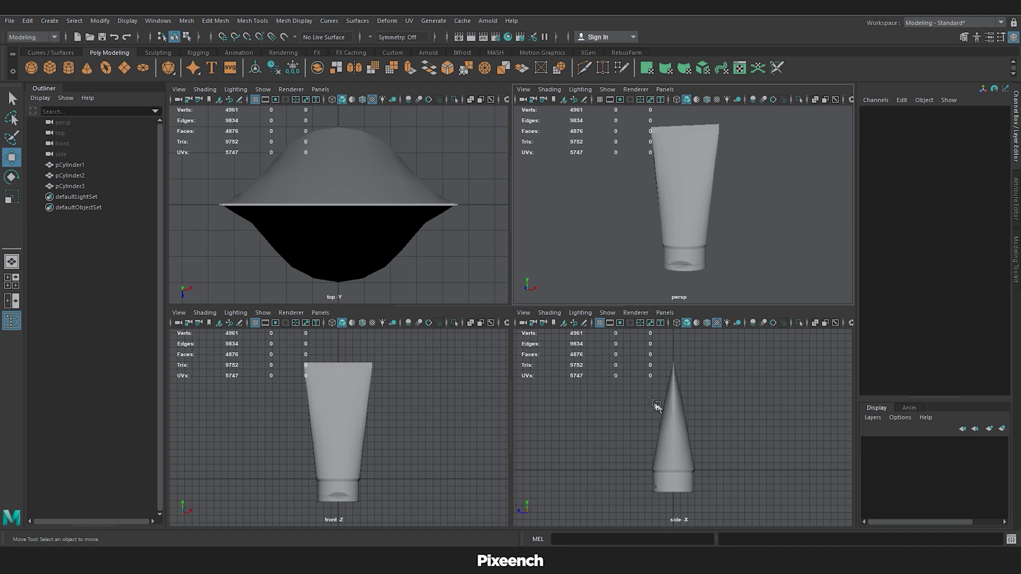
left_click(409, 20)
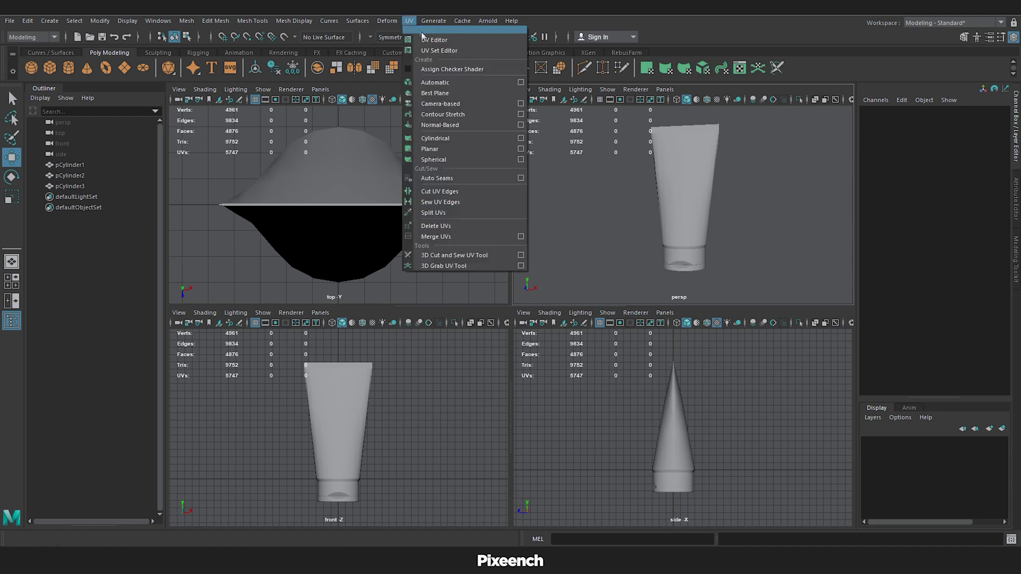
left_click(520, 150)
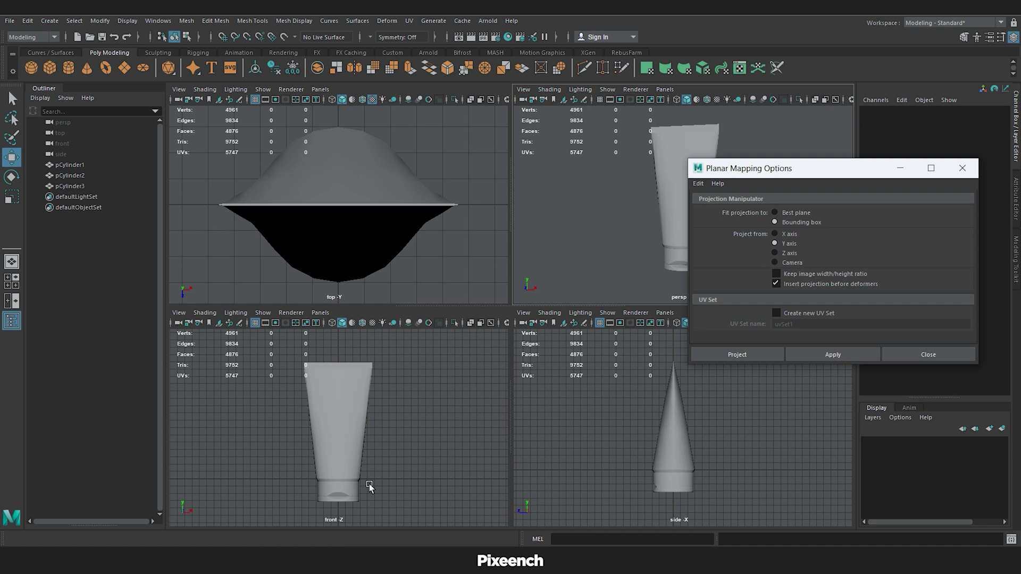
left_click(349, 432)
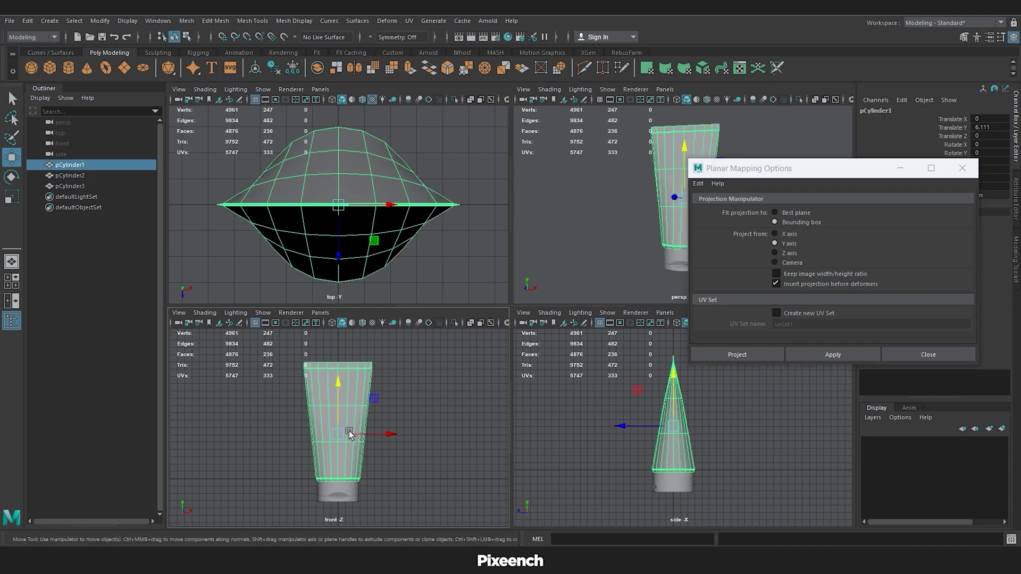
left_click(775, 253)
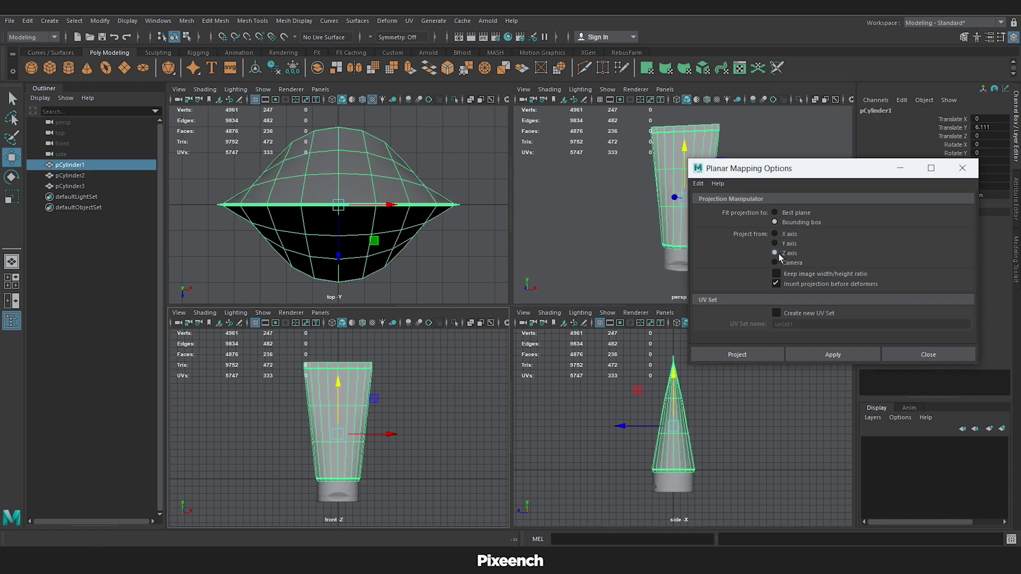
left_click(820, 356)
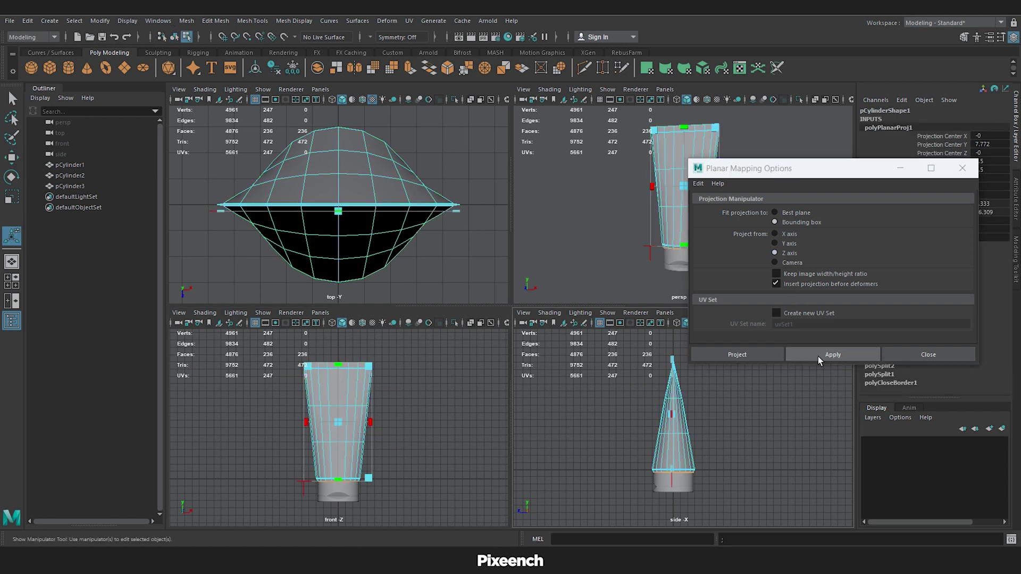
left_click(904, 356)
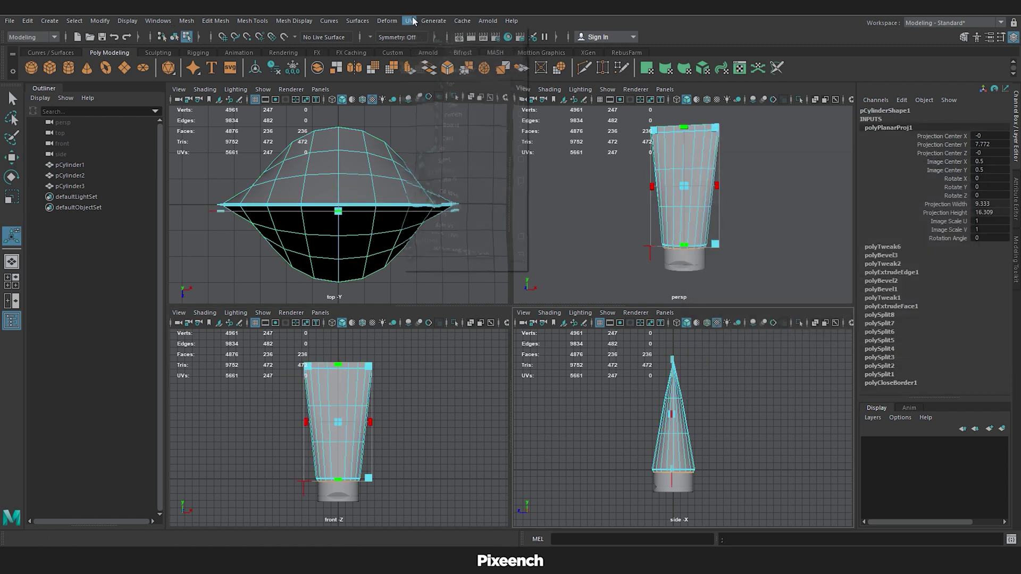
Open the UV Editor and cut the tube's UVs along one vertical edge loop.
left_click(409, 21)
left_click(424, 41)
left_click_drag(730, 106, 359, 106)
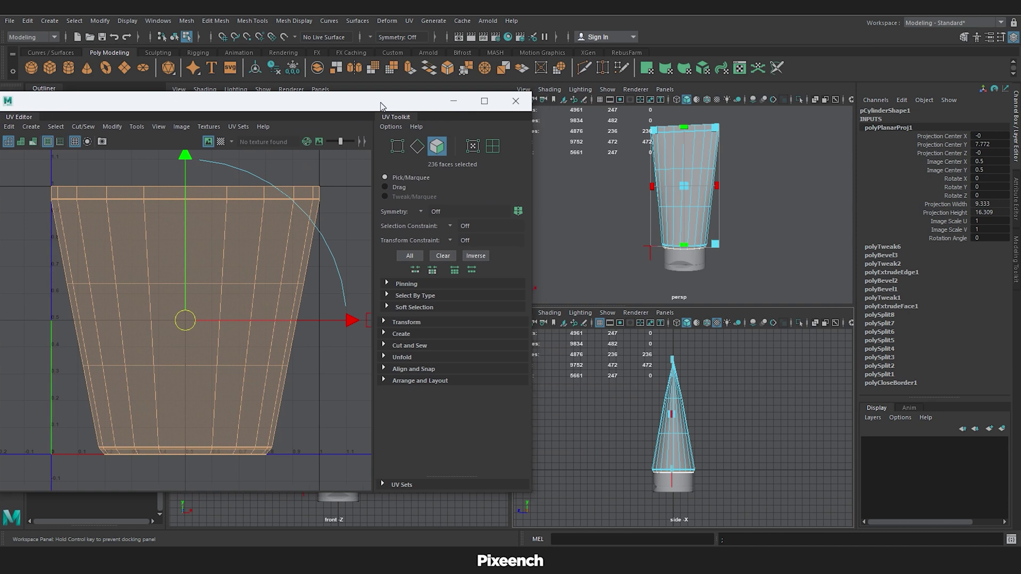
right_click_drag(680, 268, 679, 237)
scroll(662, 372, "up", 5)
left_click(657, 420)
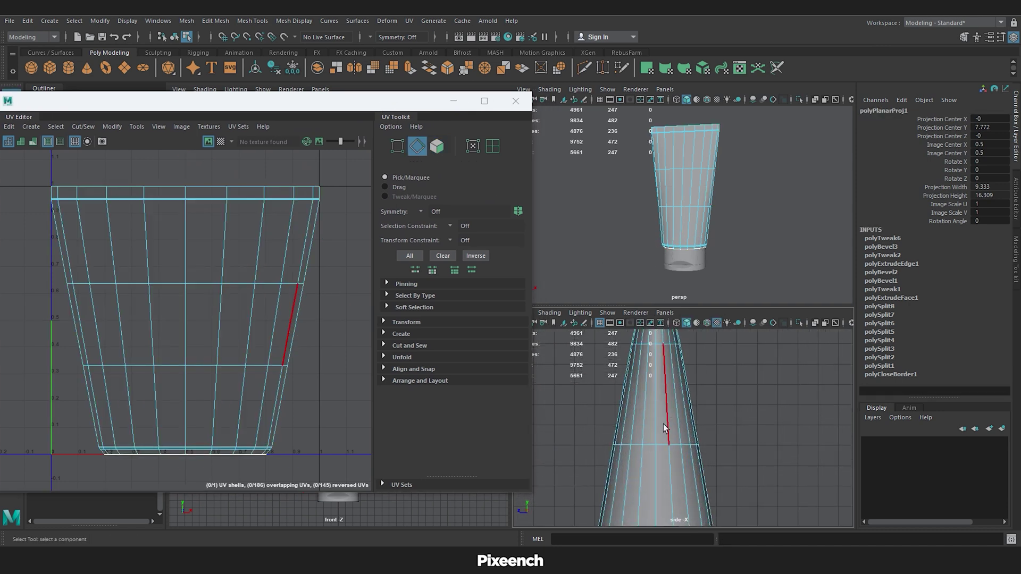
double_click(658, 424)
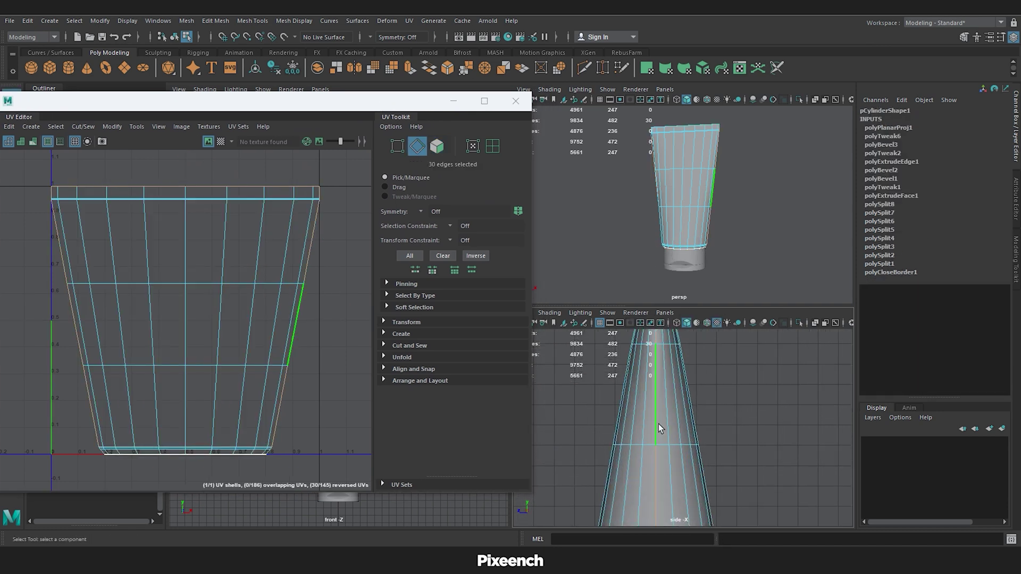
left_click(78, 128)
left_click(92, 182)
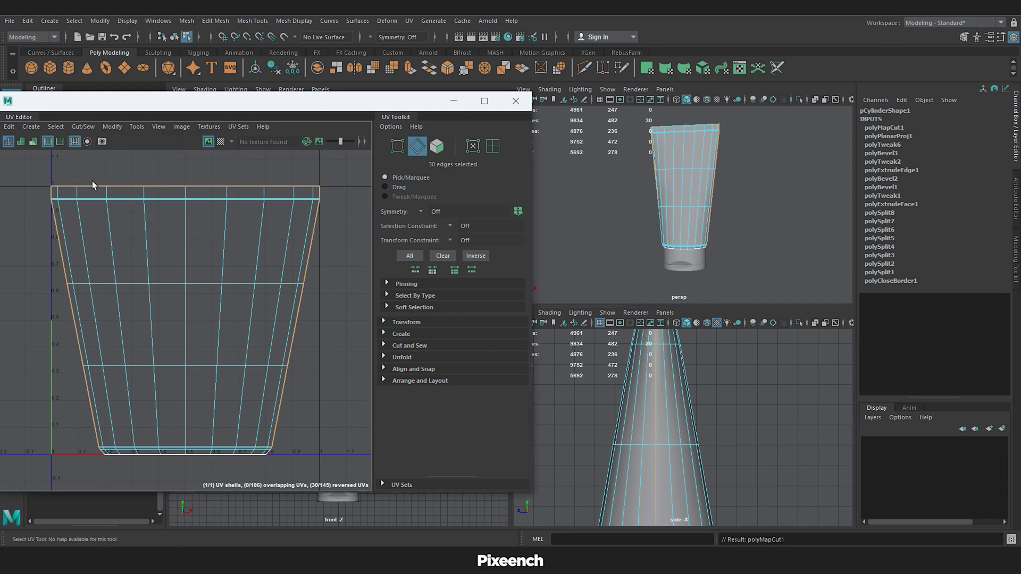
Switch to UV selection and select all of the tube's UVs.
right_click(141, 206)
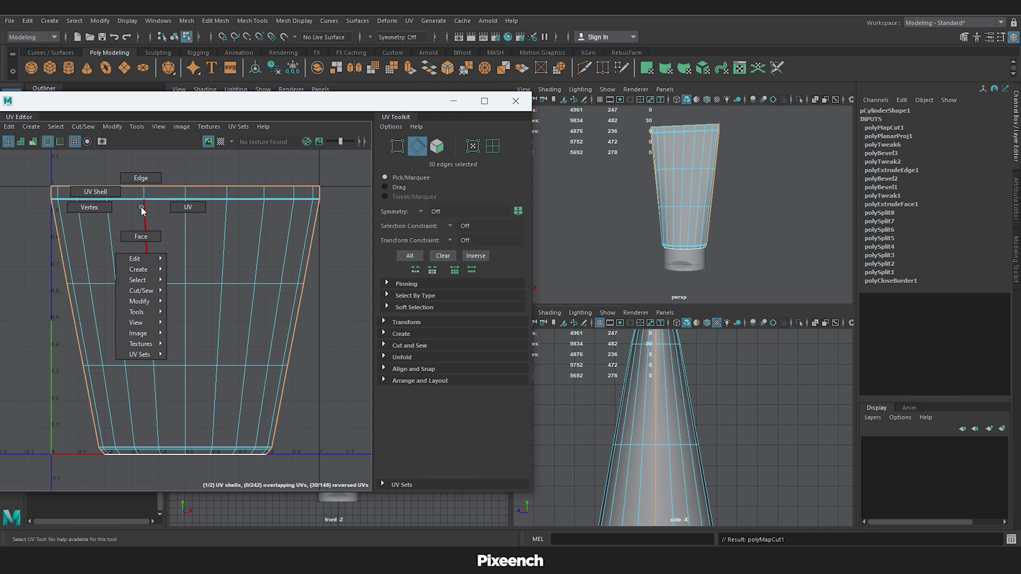
right_click_drag(141, 207, 189, 210)
left_click_drag(342, 158, 37, 464)
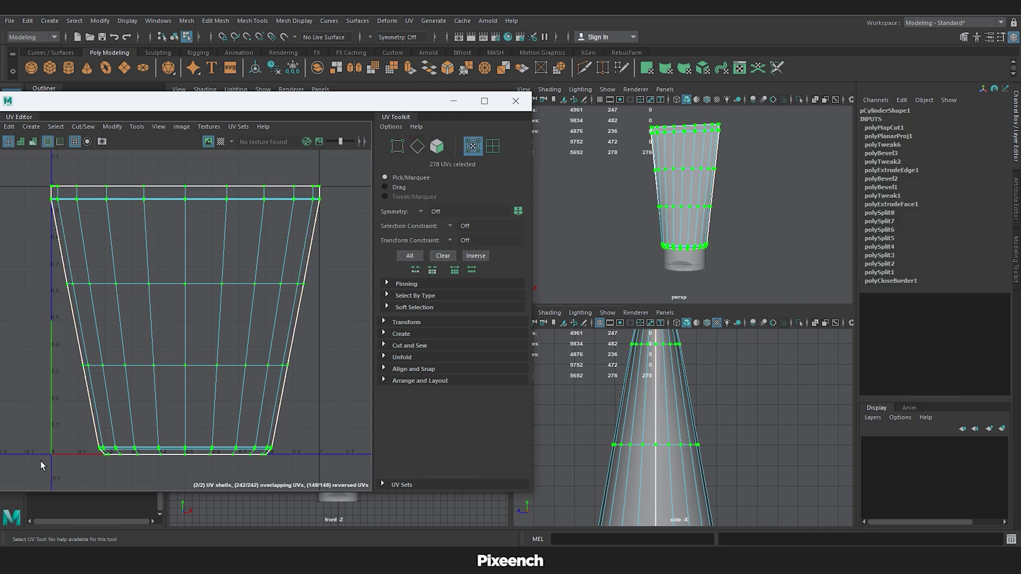
Unfold the tube's UVs and rotate one shell to stand upright.
left_click(112, 126)
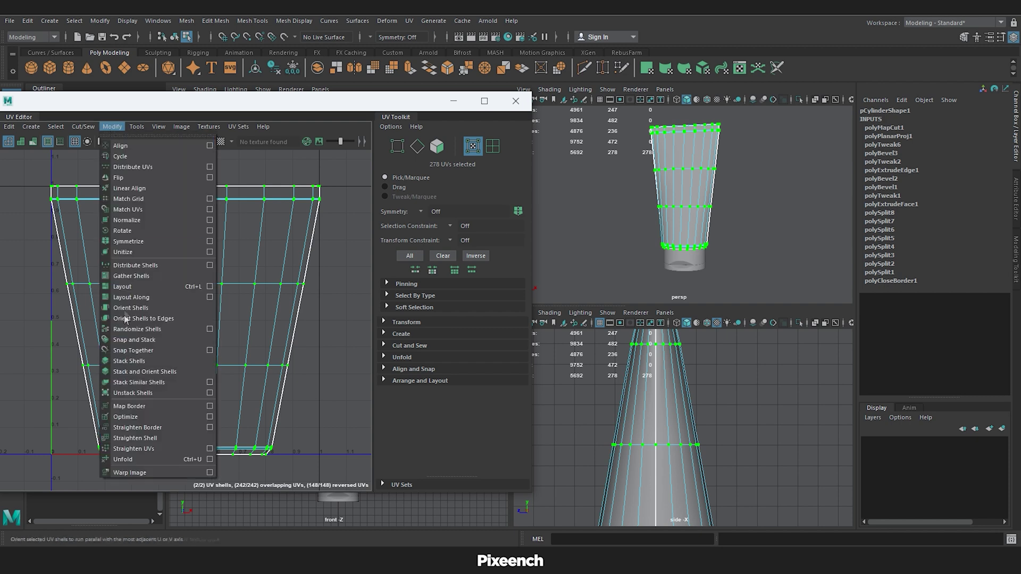
left_click(121, 459)
scroll(192, 317, "down", 4)
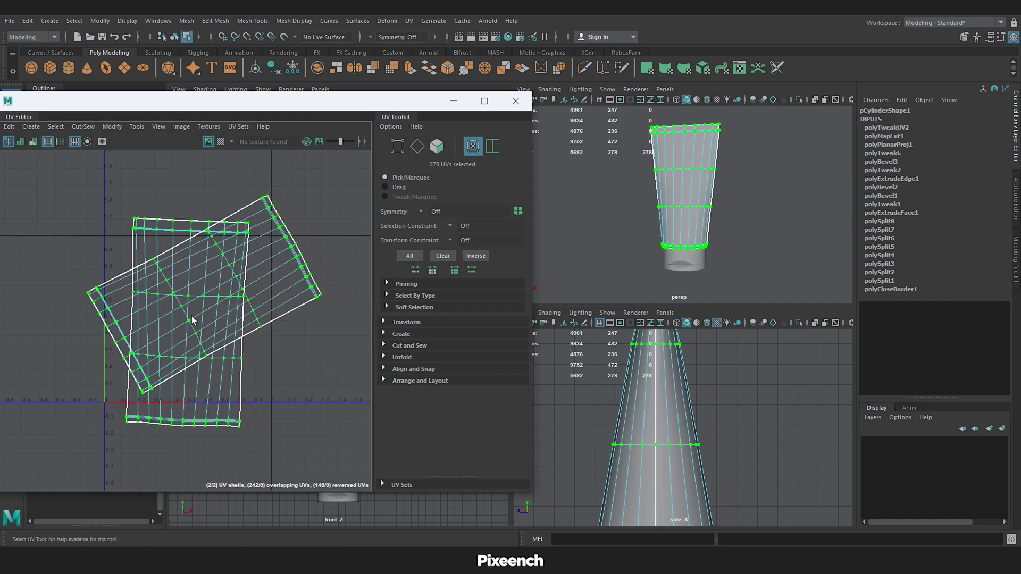
right_click_drag(220, 283, 184, 270)
left_click(252, 256)
key("e")
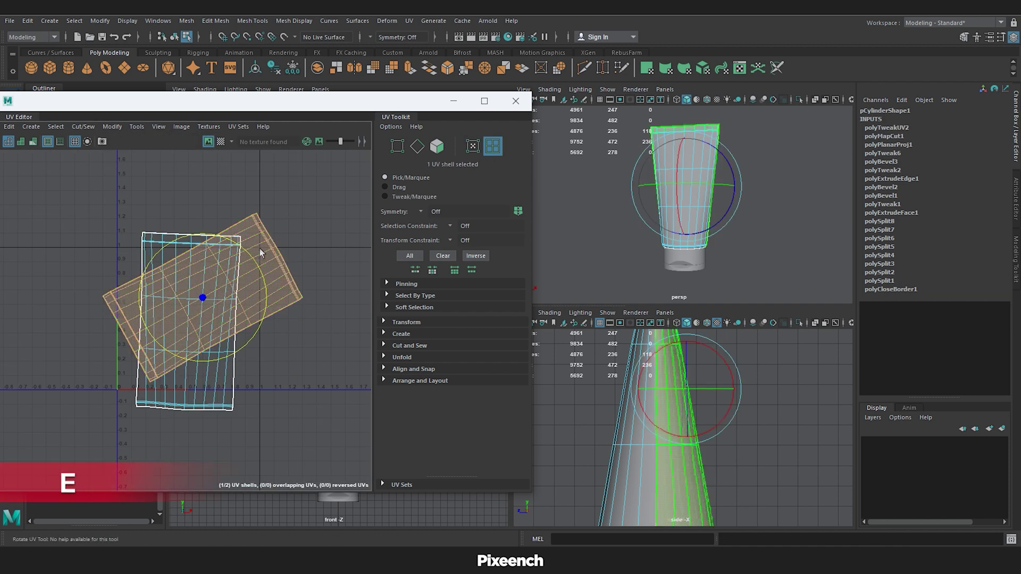
left_click_drag(248, 260, 207, 355)
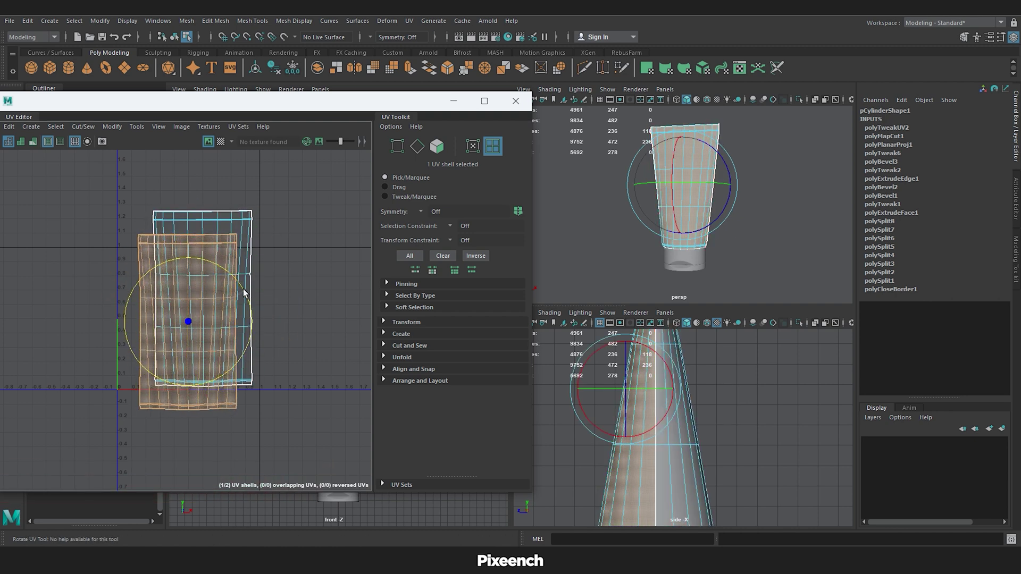
Stack both UV shells together and scale them down to fit the 0–1 square.
key("w")
left_click_drag(187, 324, 203, 297)
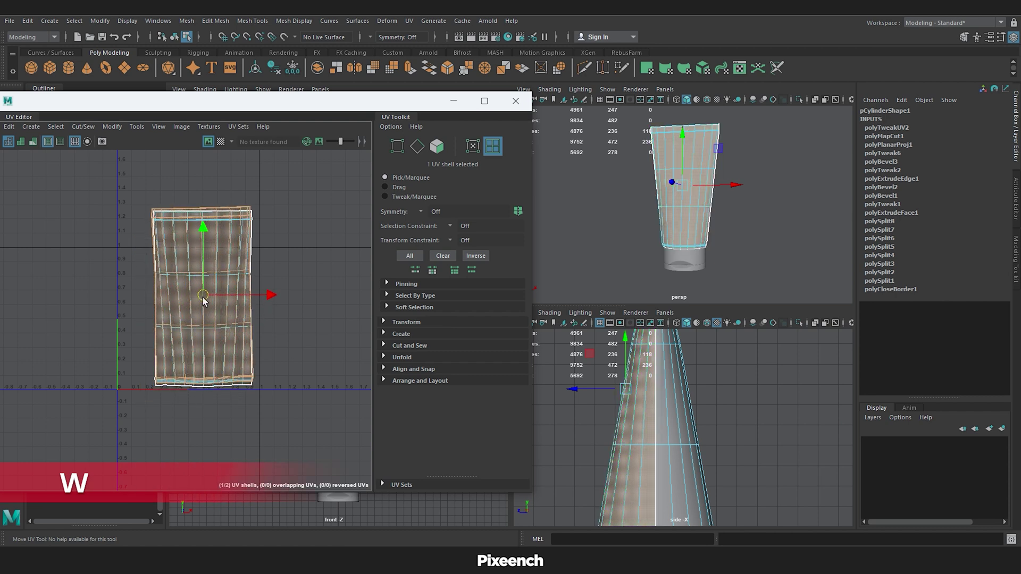
left_click(190, 321, "shift")
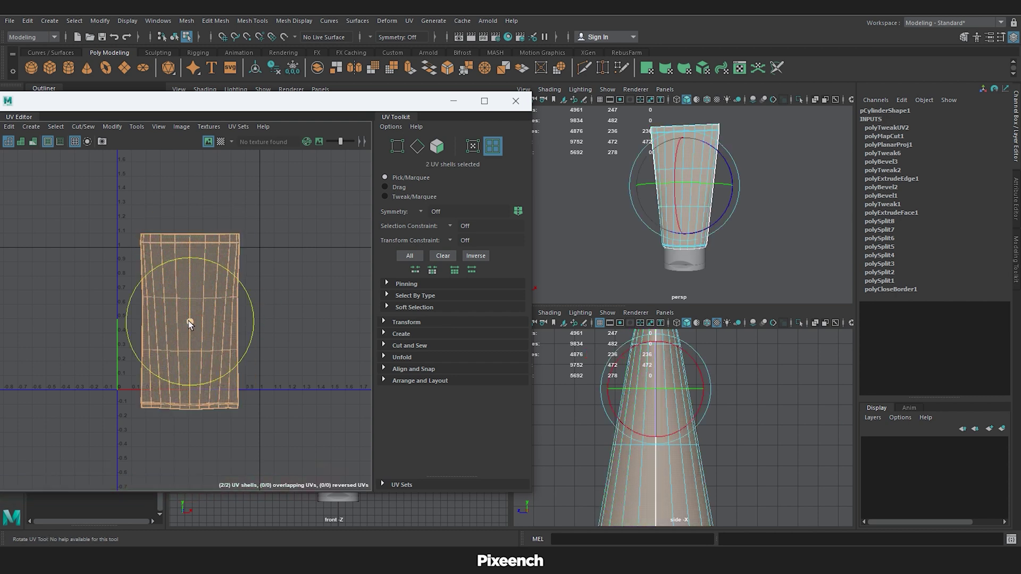
key("r")
mouse_move(187, 320)
left_mouse_down()
mouse_move(174, 323)
mouse_move(191, 318)
left_mouse_up()
key("w")
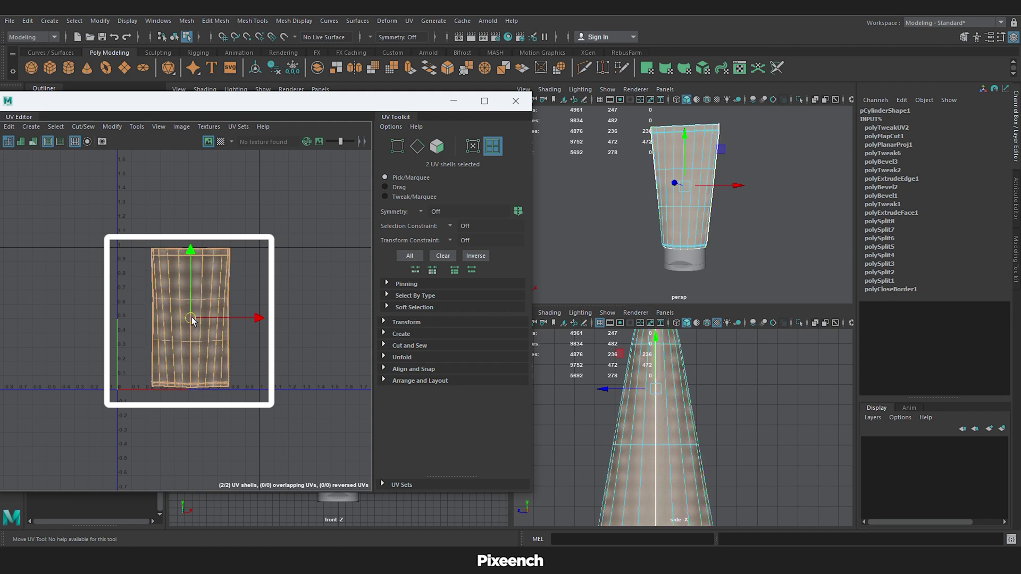
left_click(264, 304)
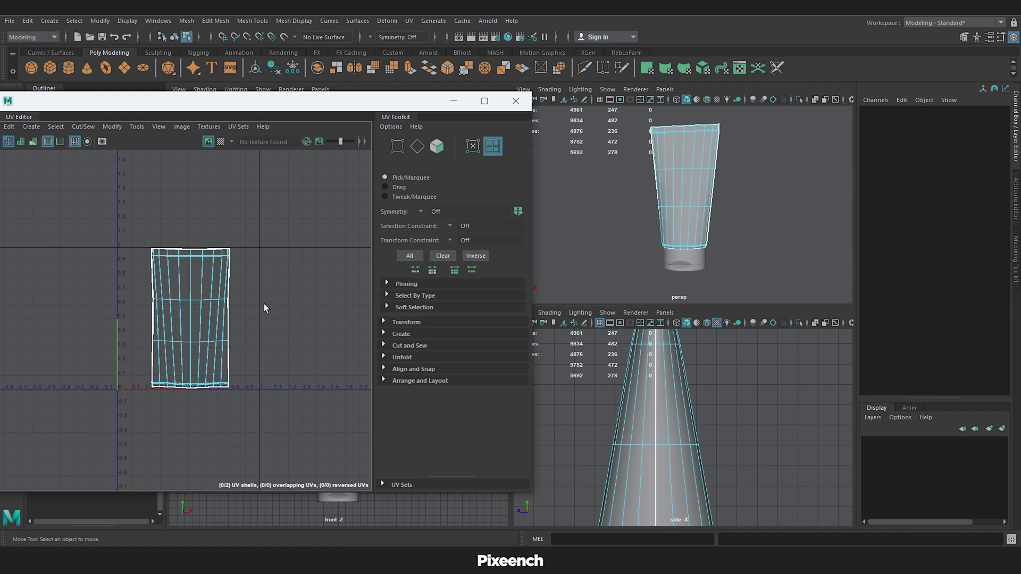
Export both shells as a 2048 × 2048 PNG UV snapshot named product.png.
left_click(167, 328)
left_click(181, 127)
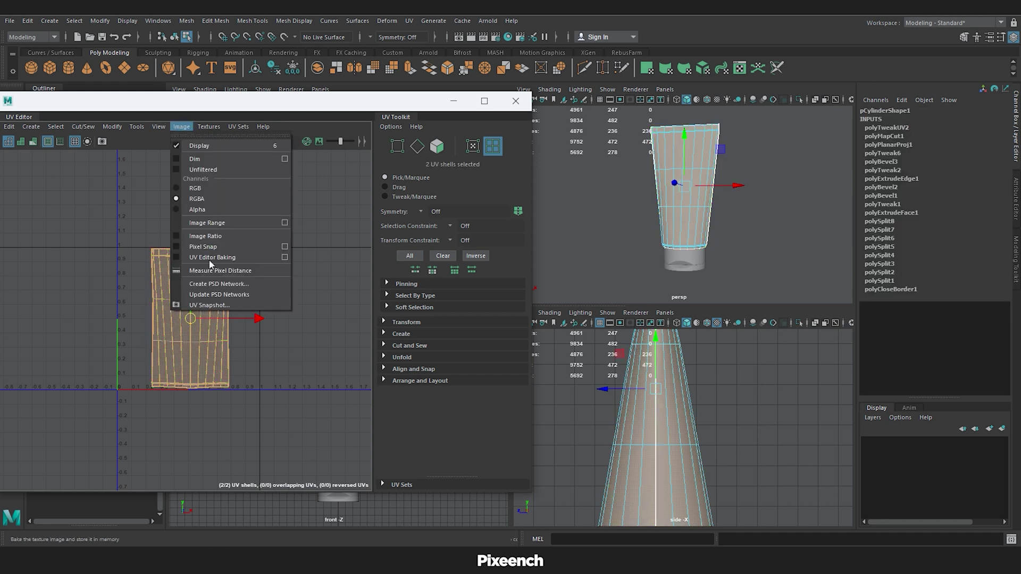
left_click(199, 305)
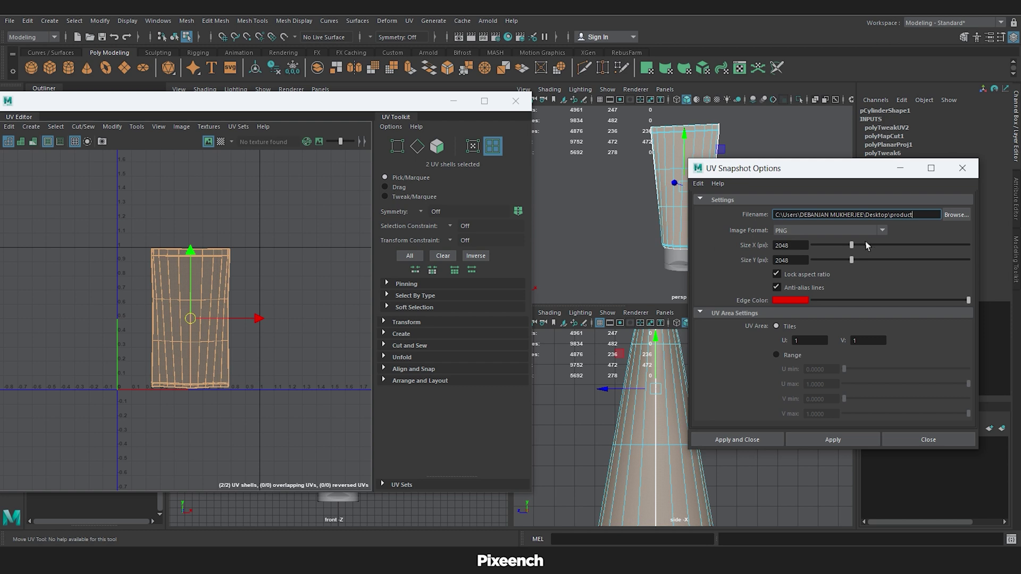
left_click(956, 215)
type("product")
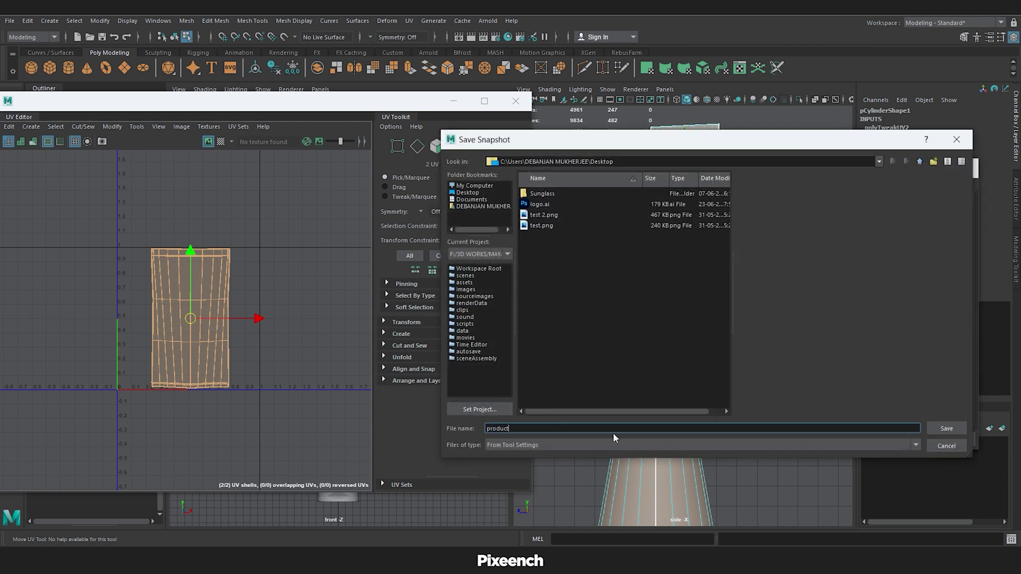
left_click(946, 429)
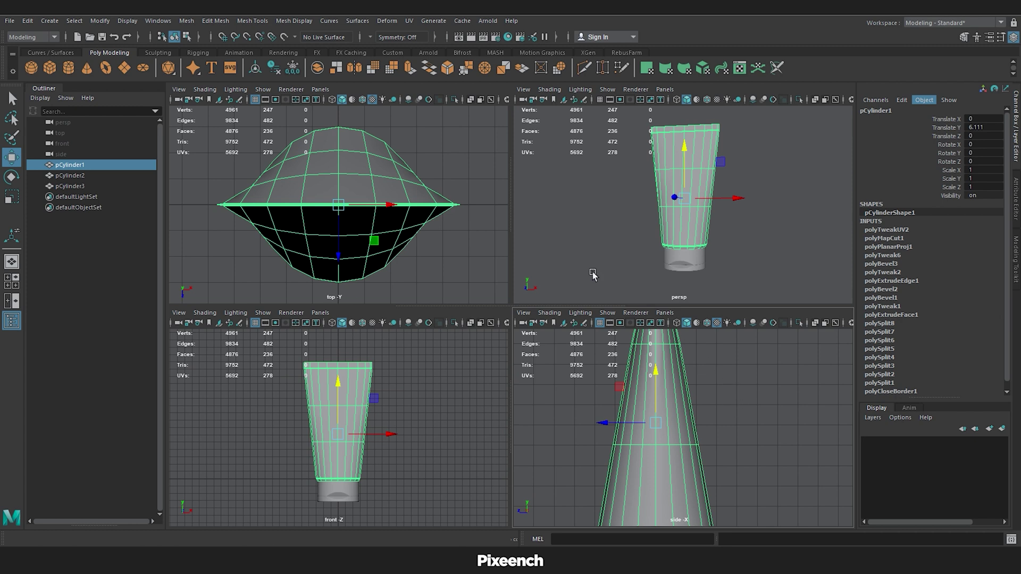
Create an Arnold skydome light.
left_click(429, 53)
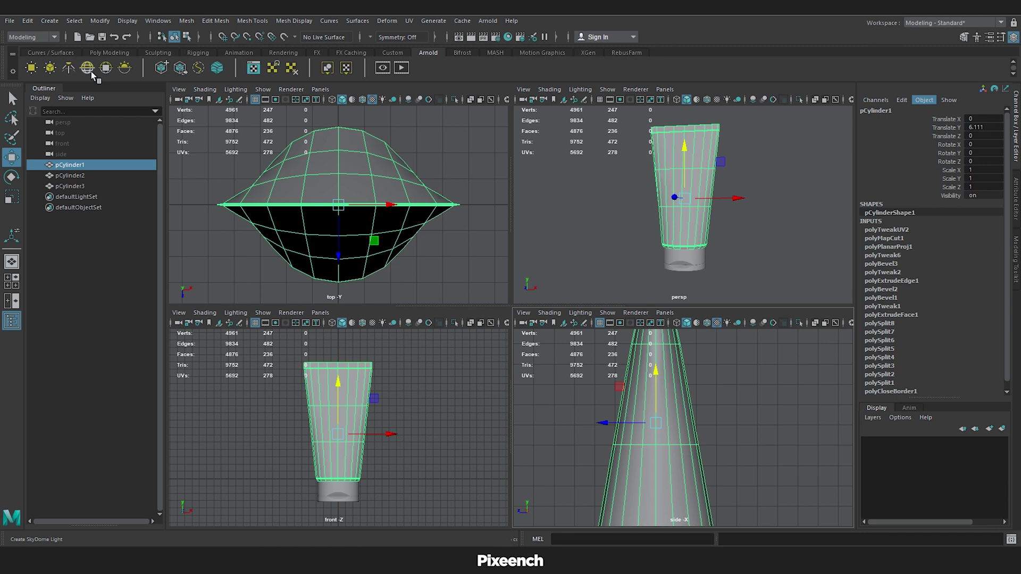
left_click(488, 21)
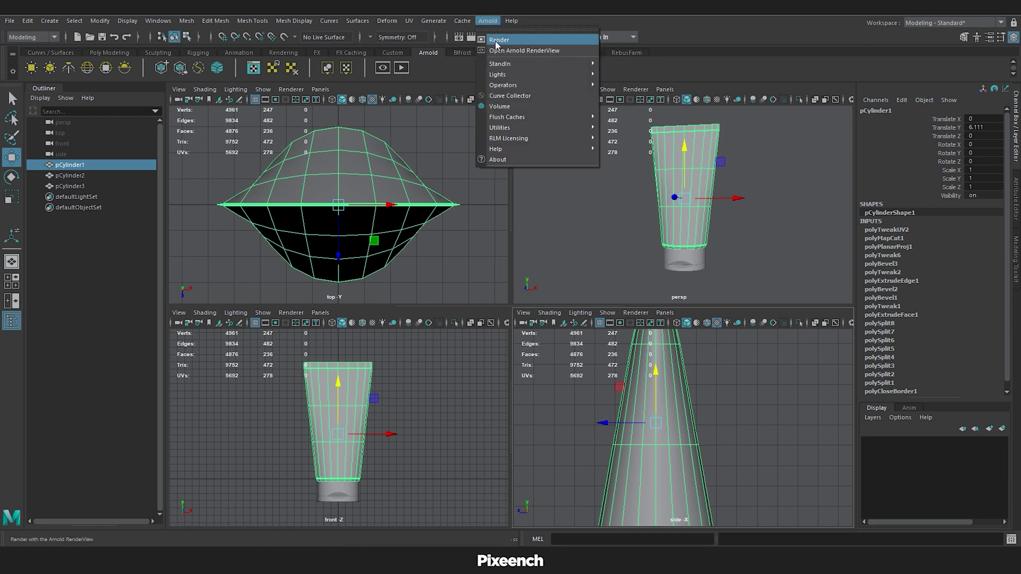
mouse_move(501, 77)
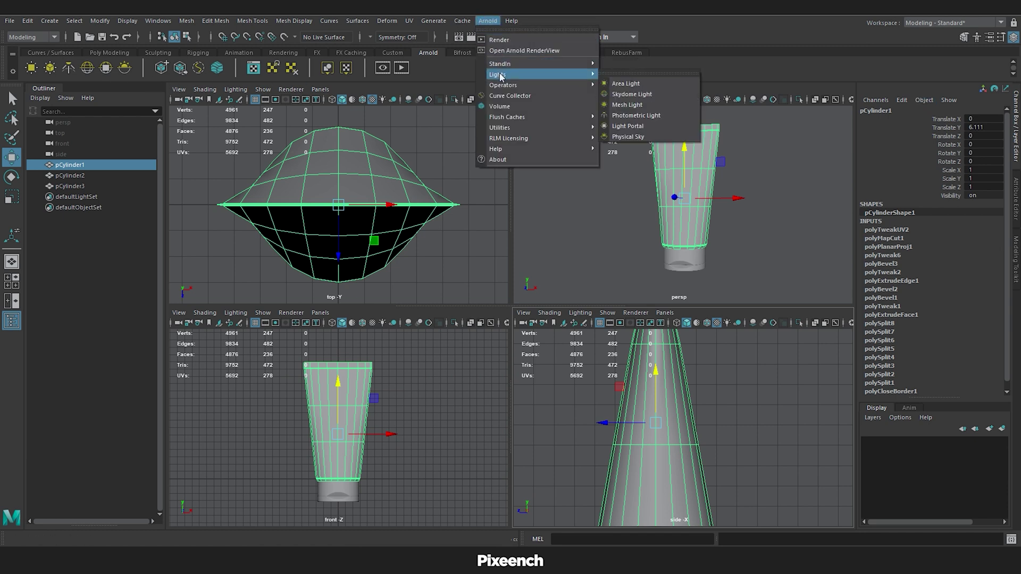
left_click(627, 94)
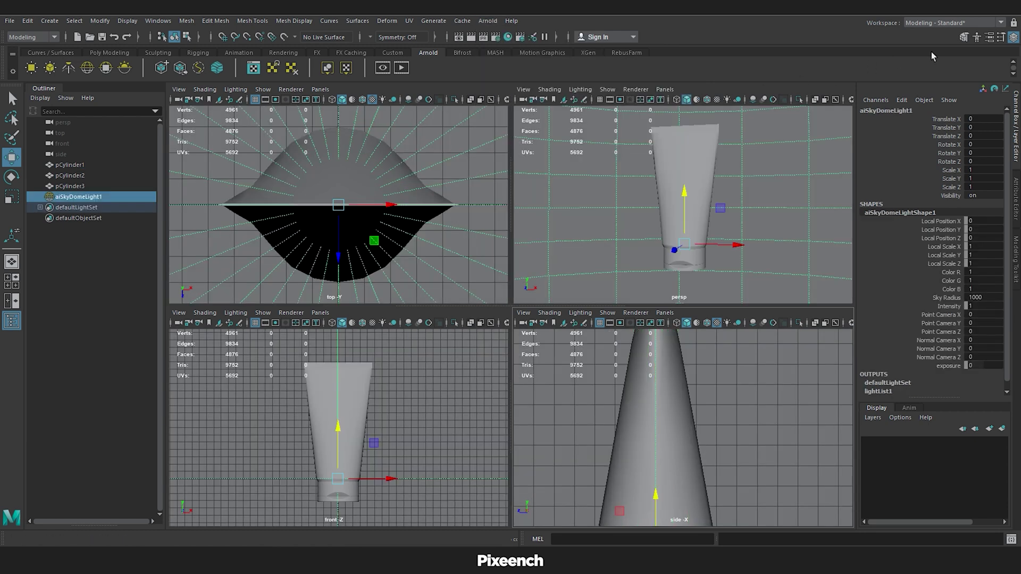
Map the skydome's colour to a file texture loading the Layer 0.jpg HDRI.
left_click(988, 38)
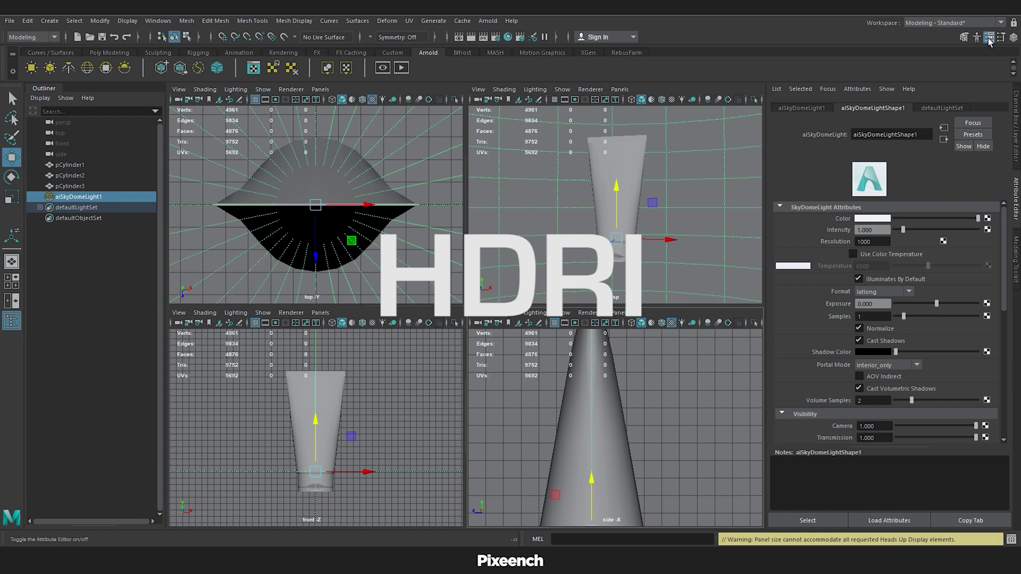
left_click(988, 218)
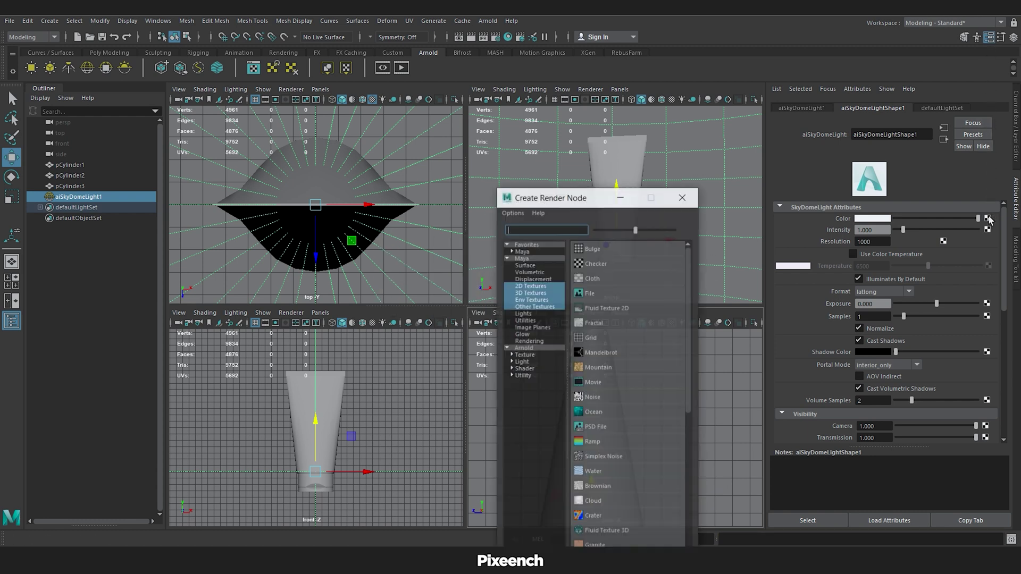
left_click(590, 294)
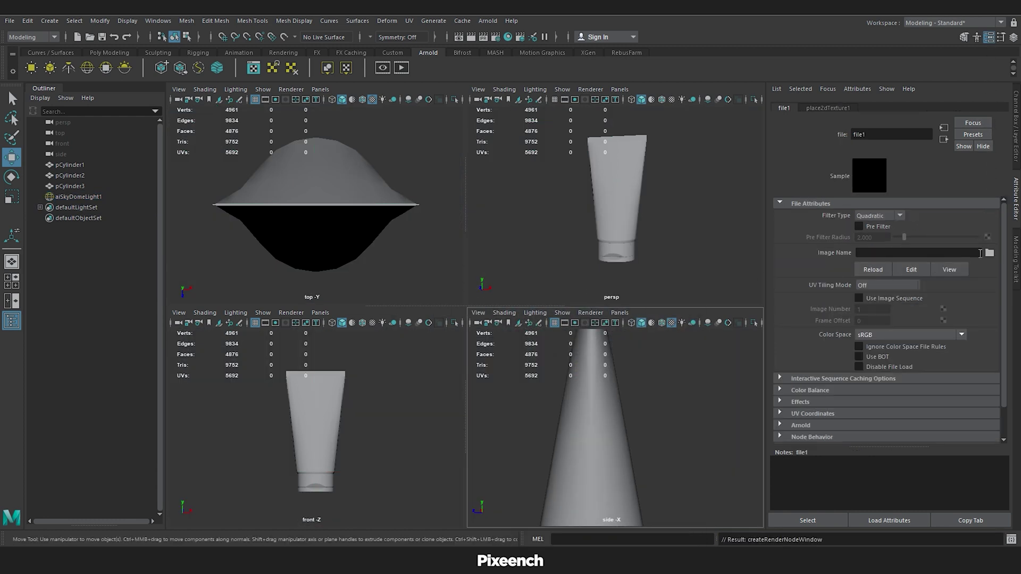
left_click(989, 253)
left_click(542, 289)
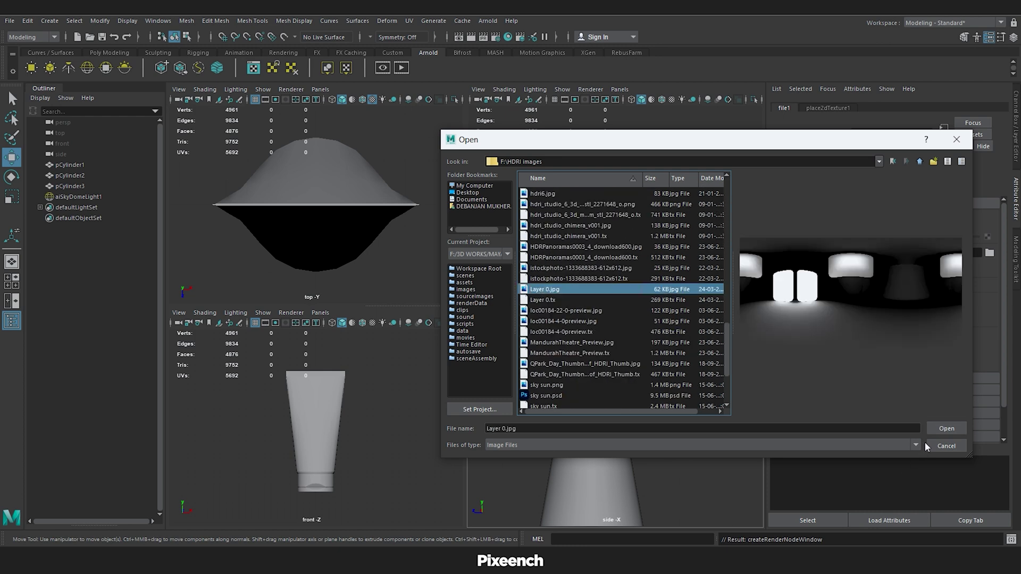
left_click(943, 433)
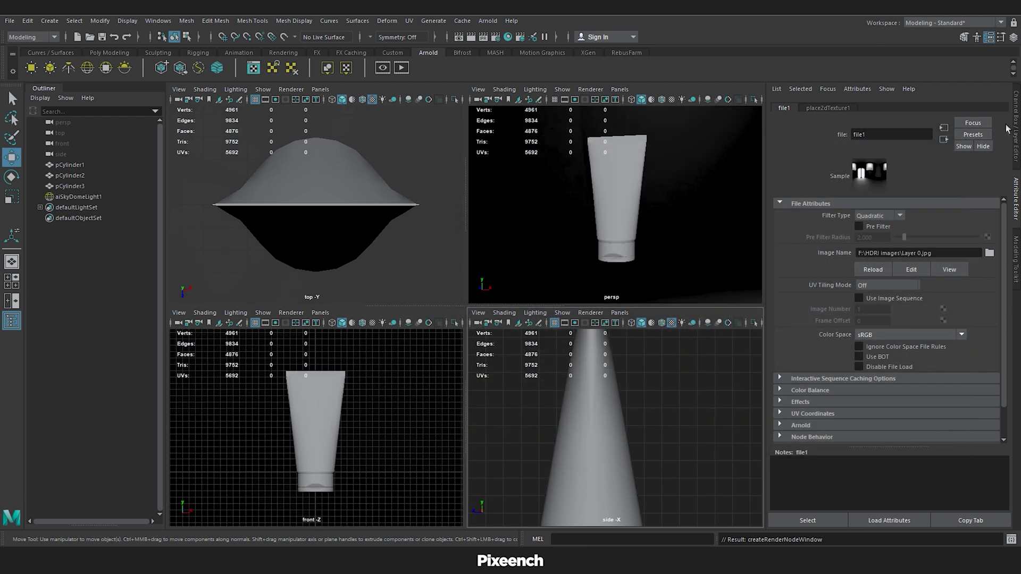
left_click(1012, 37)
Start an Arnold RenderView IPR render from the perspShape camera.
left_click(382, 68)
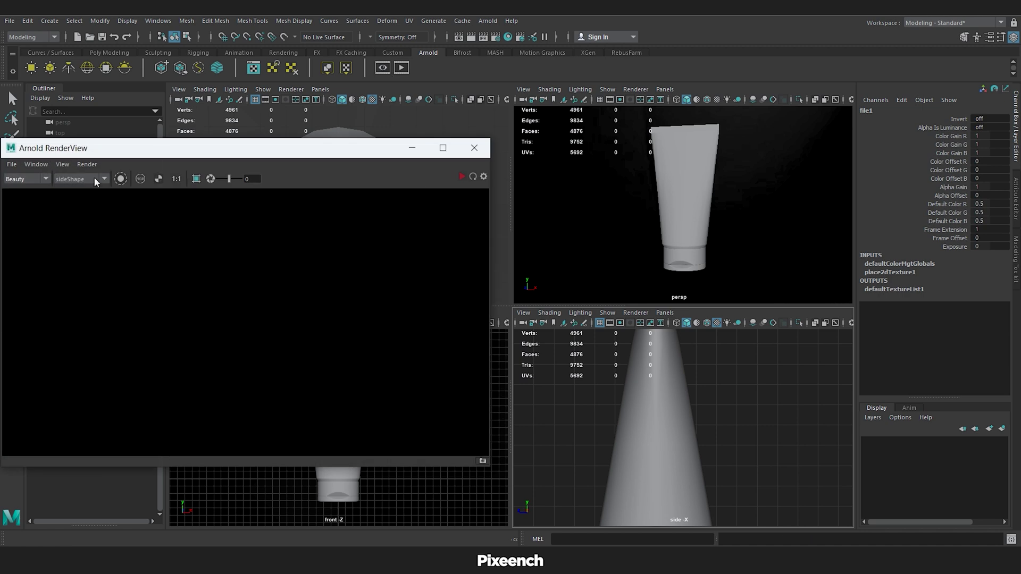
left_click(85, 180)
left_click(74, 196)
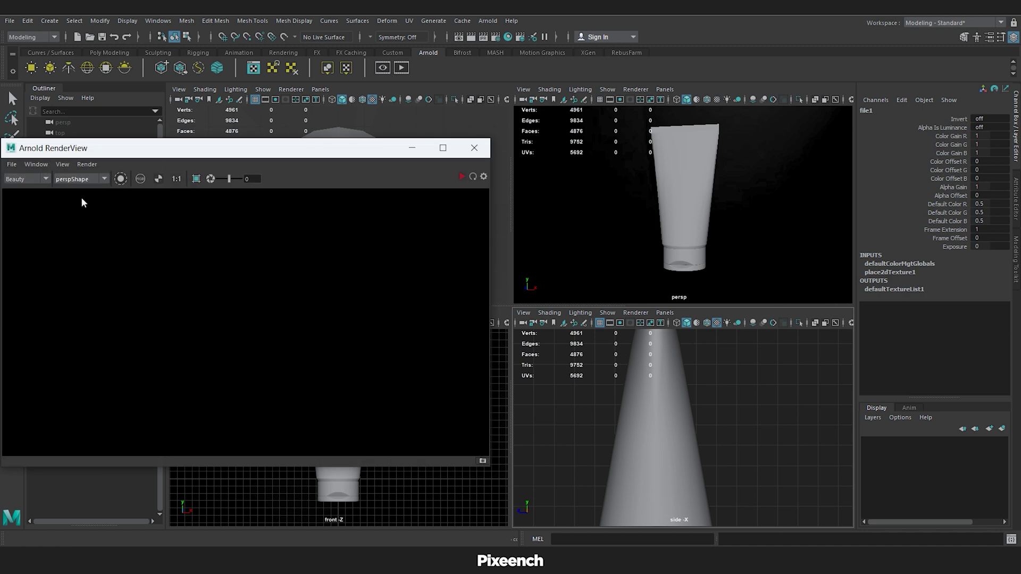
left_click(460, 178)
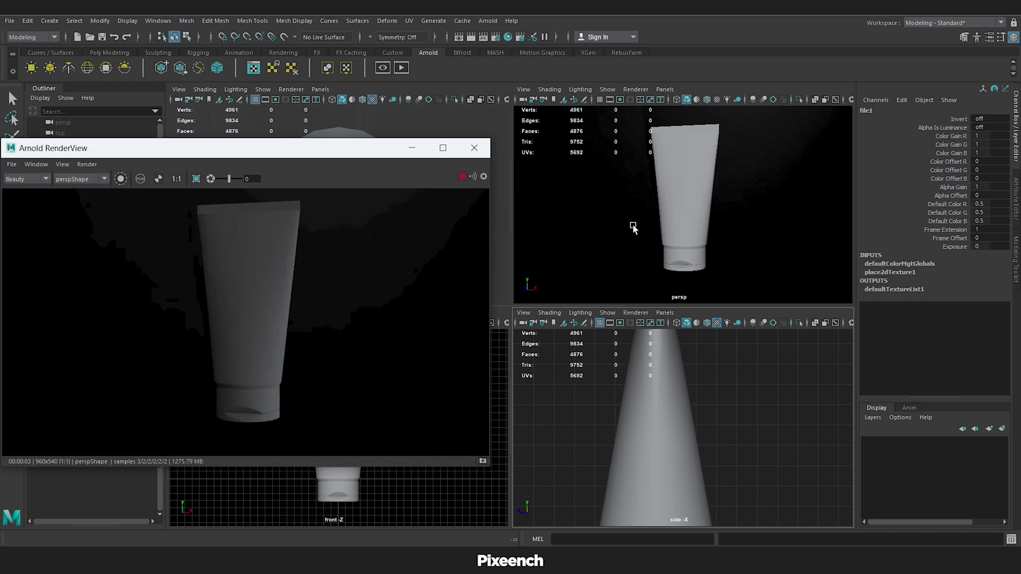
Select the tube and browse the Arnold shaders in Hypershade.
left_click(646, 394)
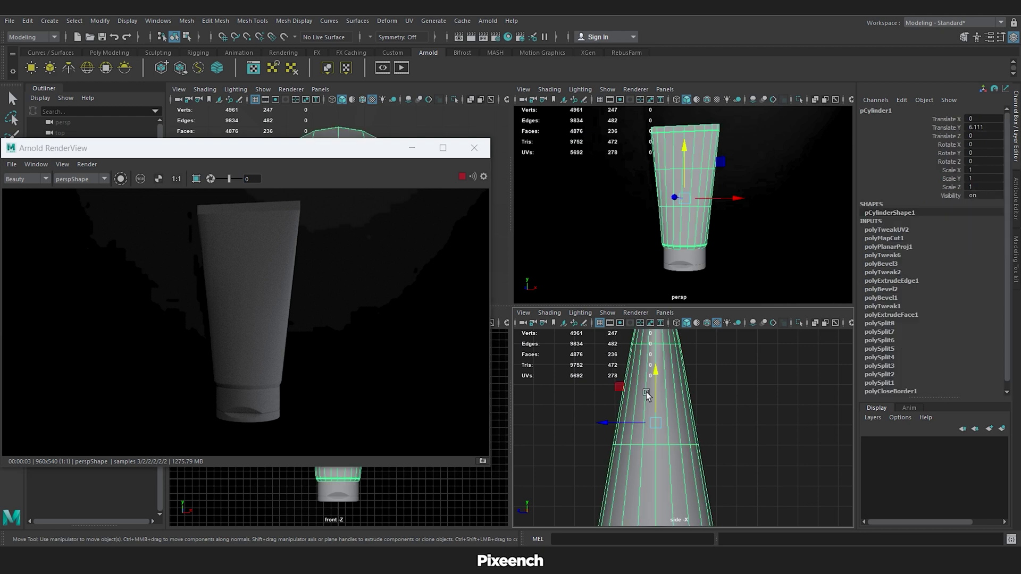
left_click(508, 37)
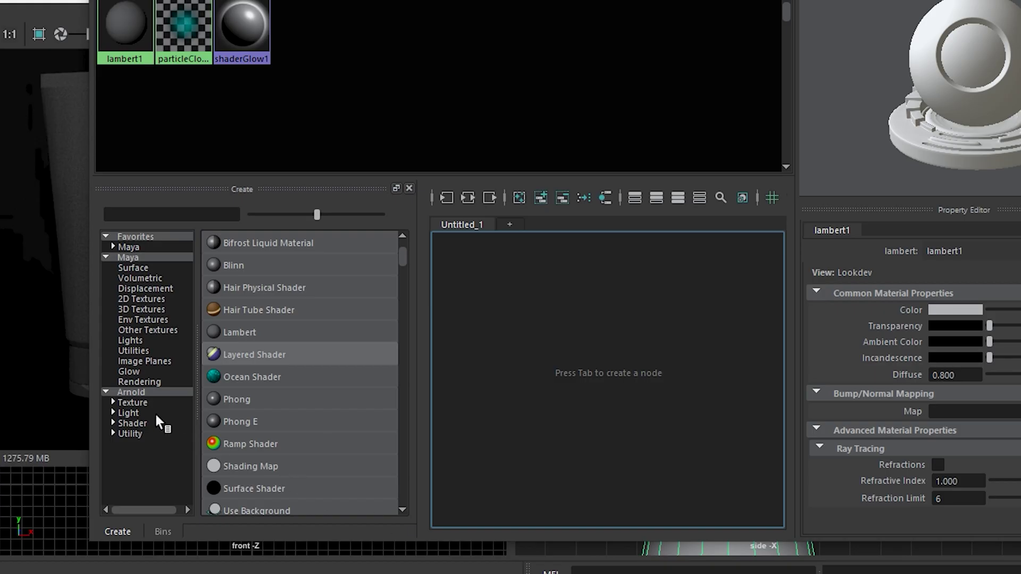
left_click(145, 390)
left_click(132, 423)
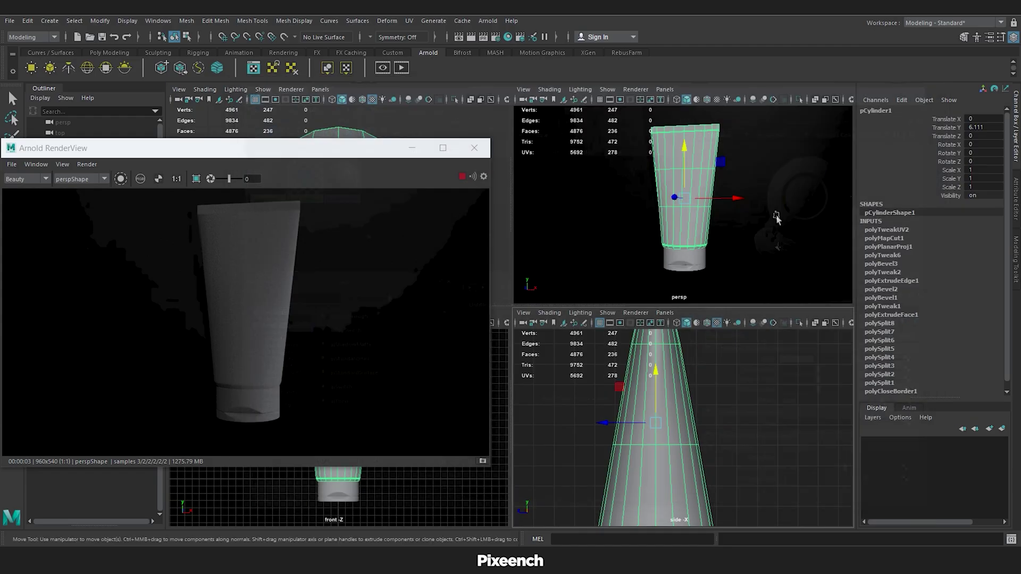
Assign a new aiStandardSurface material to the tube.
right_click(669, 372)
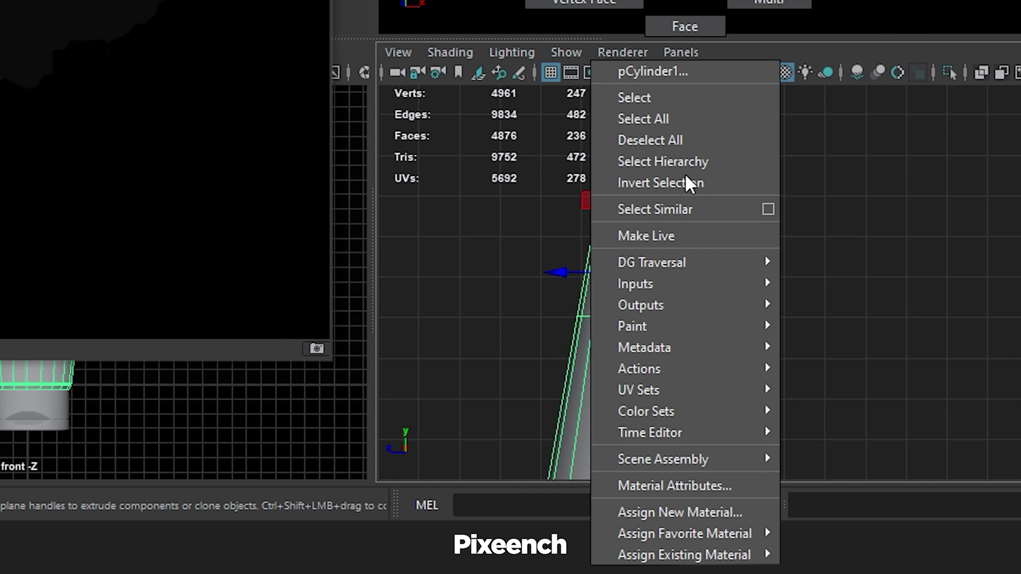
left_click(681, 511)
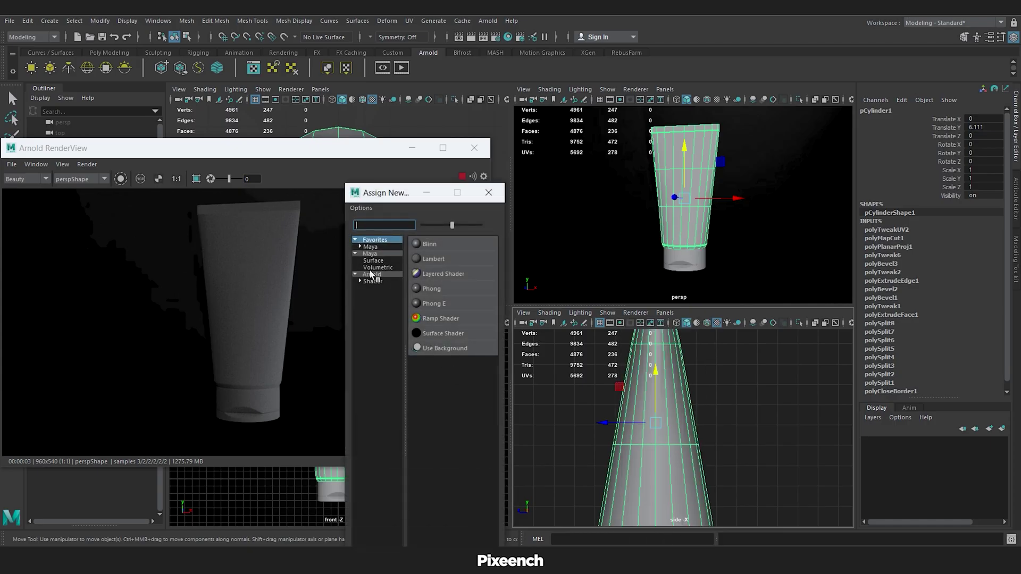
left_click(371, 275)
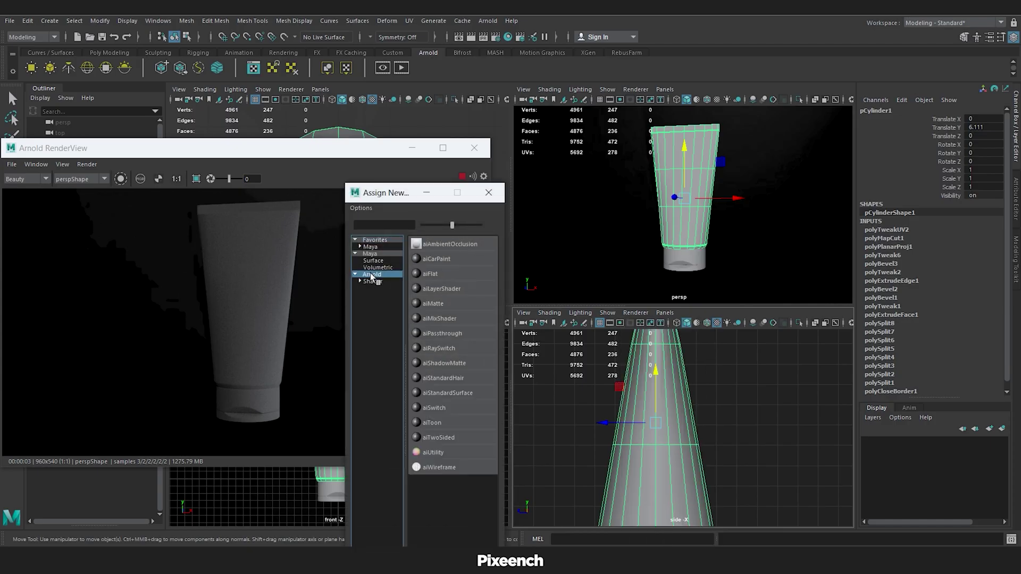
left_click(435, 393)
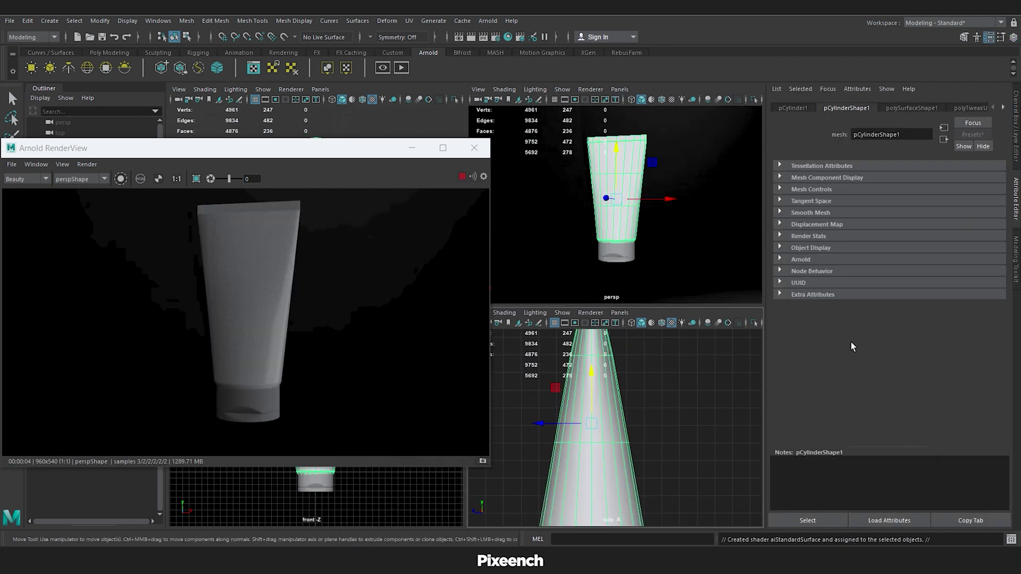
left_click(1004, 107)
left_click(976, 109)
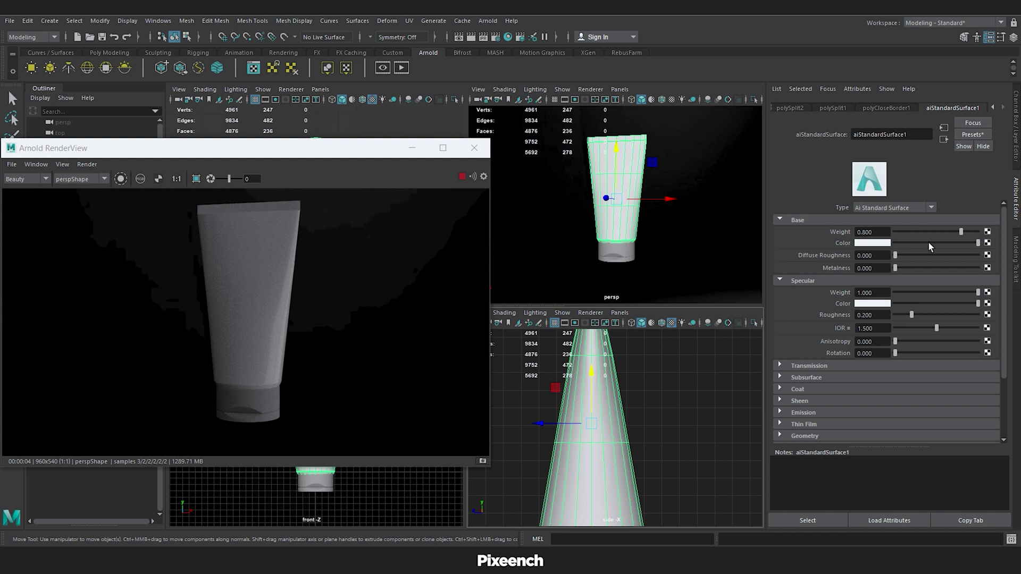
Map a File texture loading TEXTURE.jpg into the material's Base Color.
left_click(987, 244)
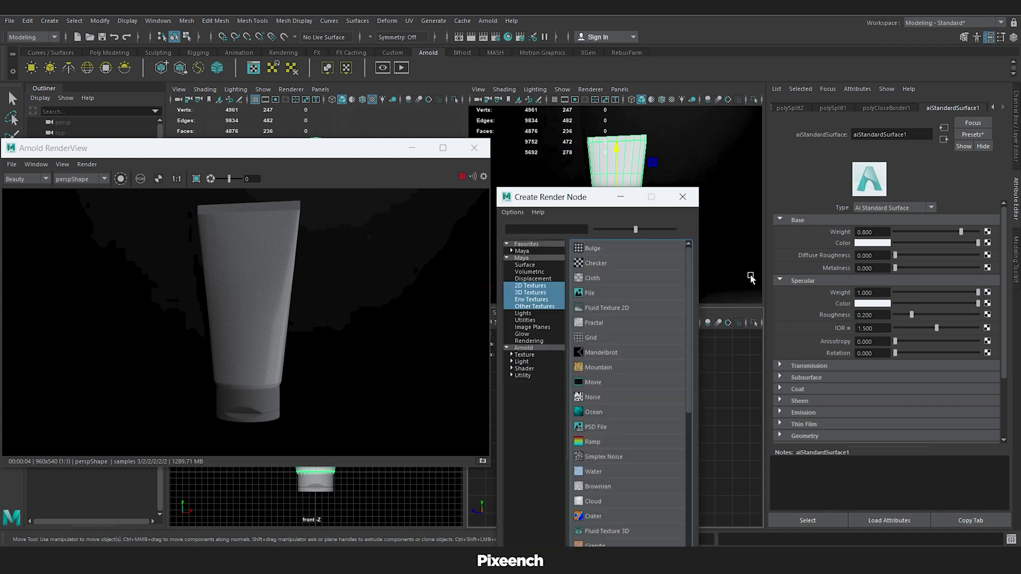
left_click(584, 292)
left_click(989, 253)
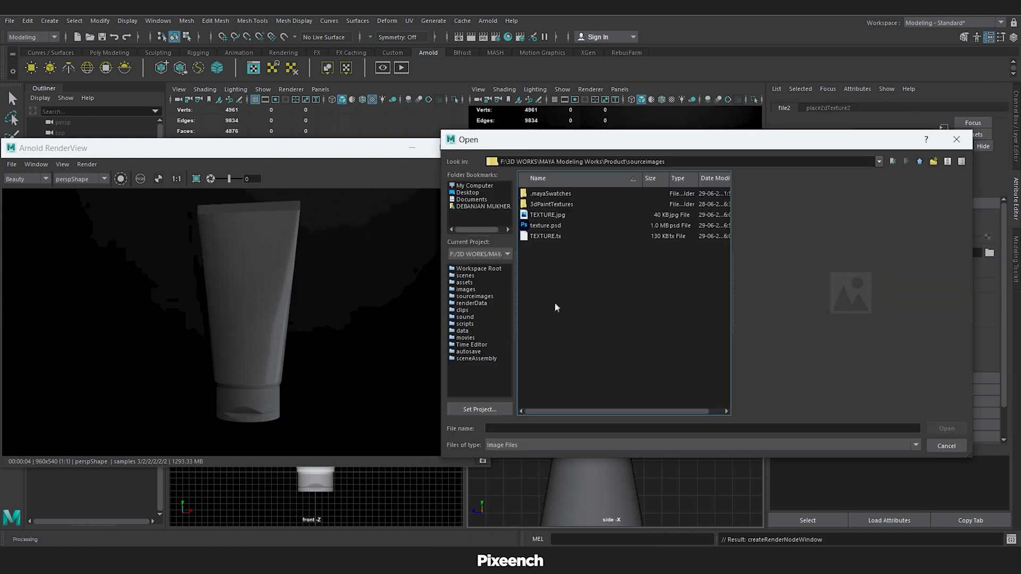
left_click(553, 218)
left_click(946, 429)
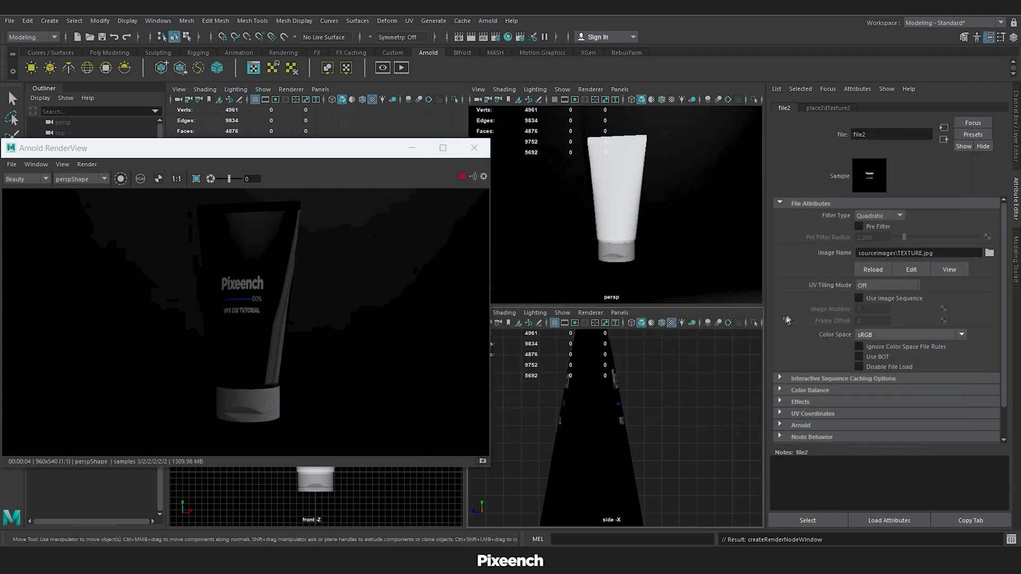
Set the tube material's Specular Roughness to 0.5.
left_click(943, 139)
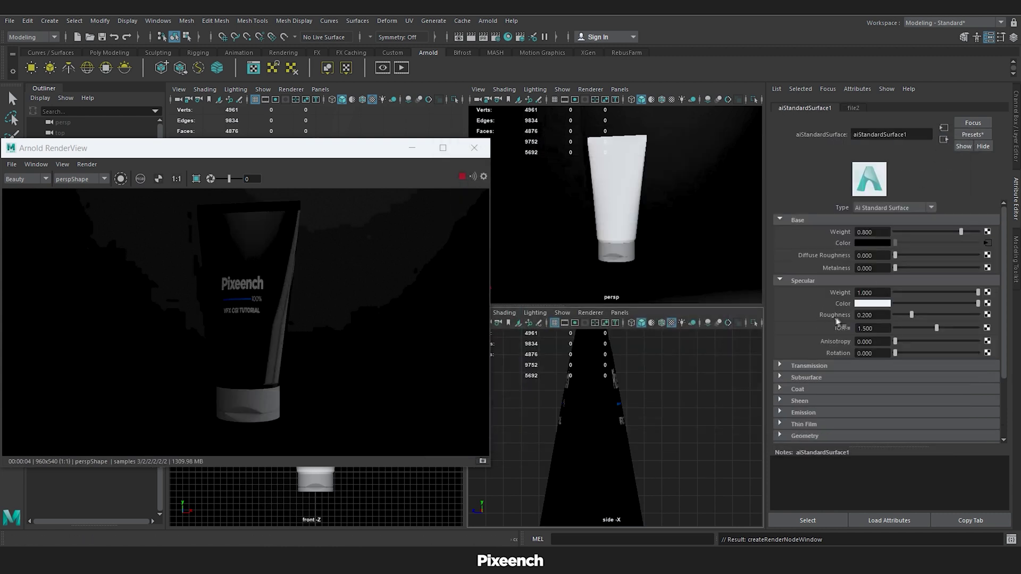
type(".5")
key("Return")
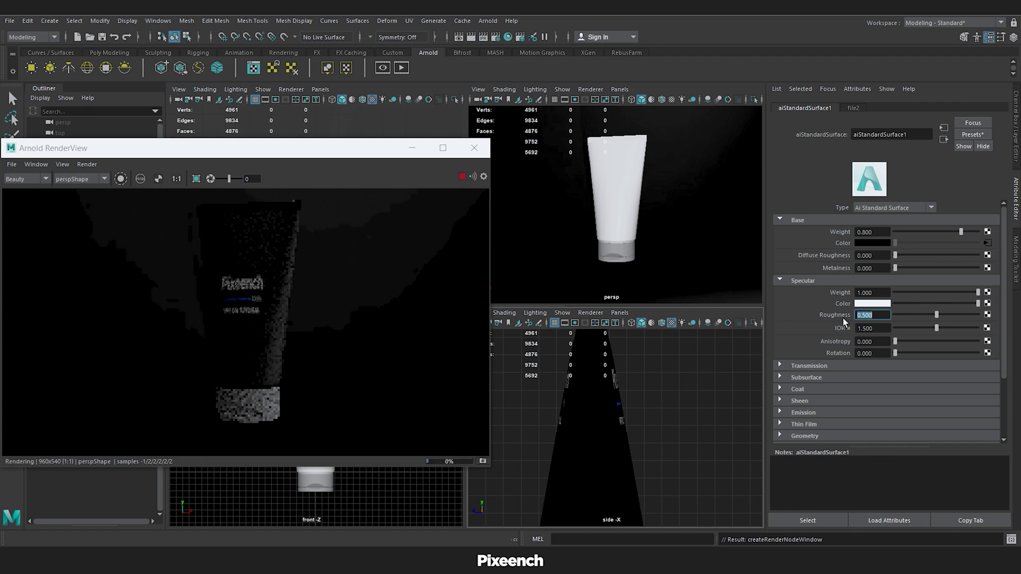
scroll(674, 487, "down", 5)
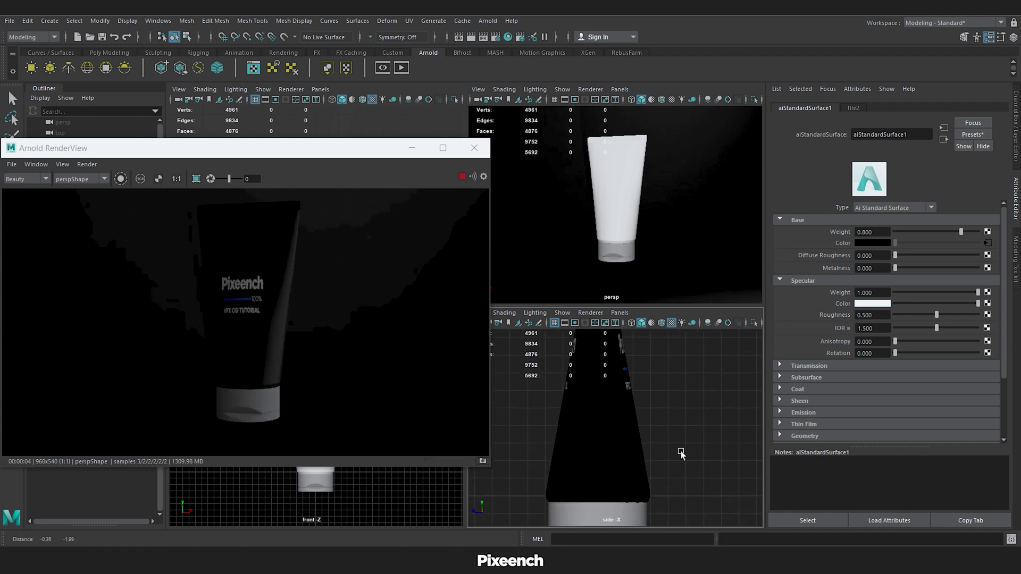
Assign a new aiStandardSurface to the cap and apply the Plastic preset.
left_click(622, 461)
left_click_drag(622, 461, 622, 468, "shift")
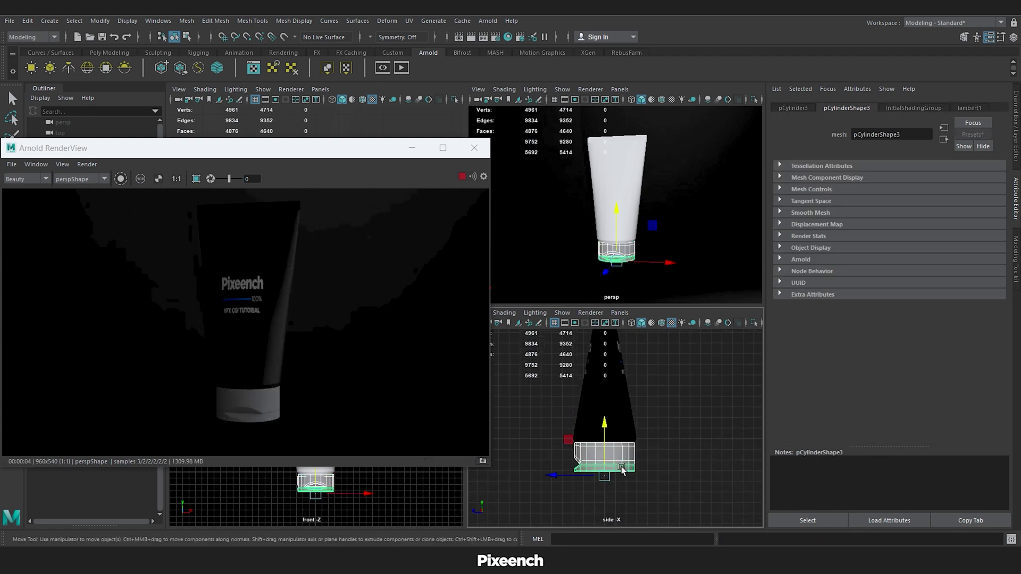
right_click_drag(628, 458, 630, 541)
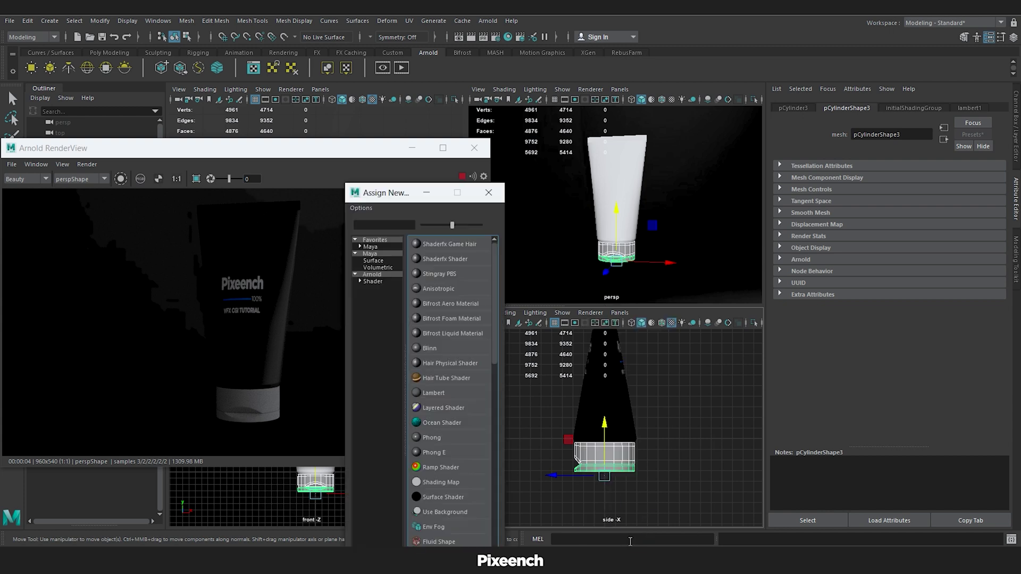
left_click(372, 274)
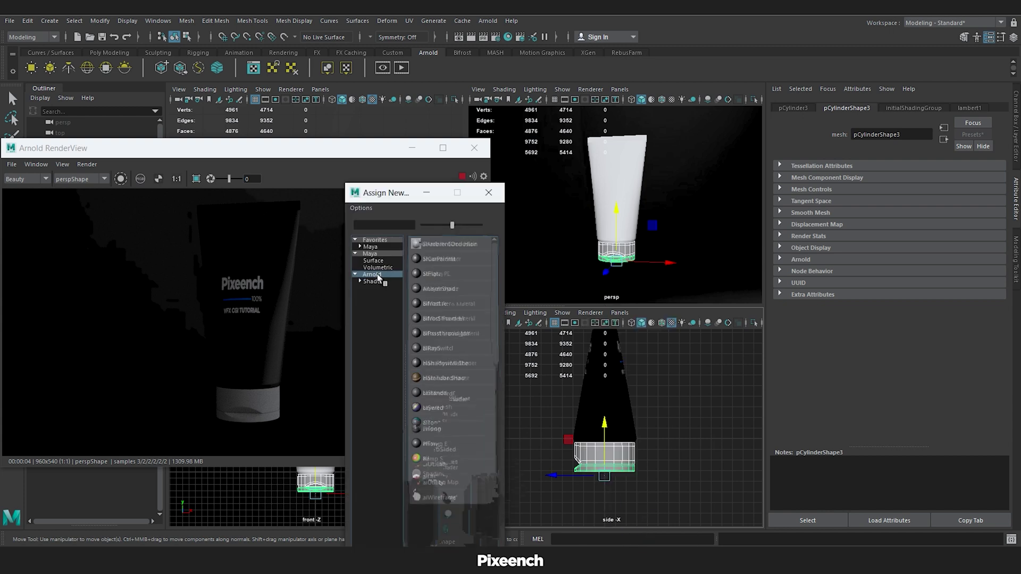
left_click(448, 391)
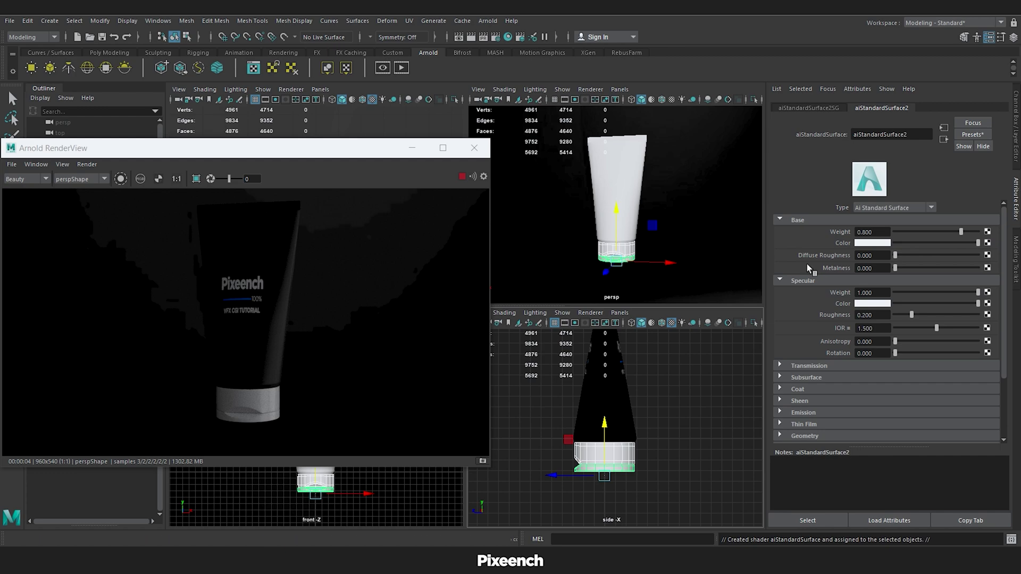
left_click(971, 136)
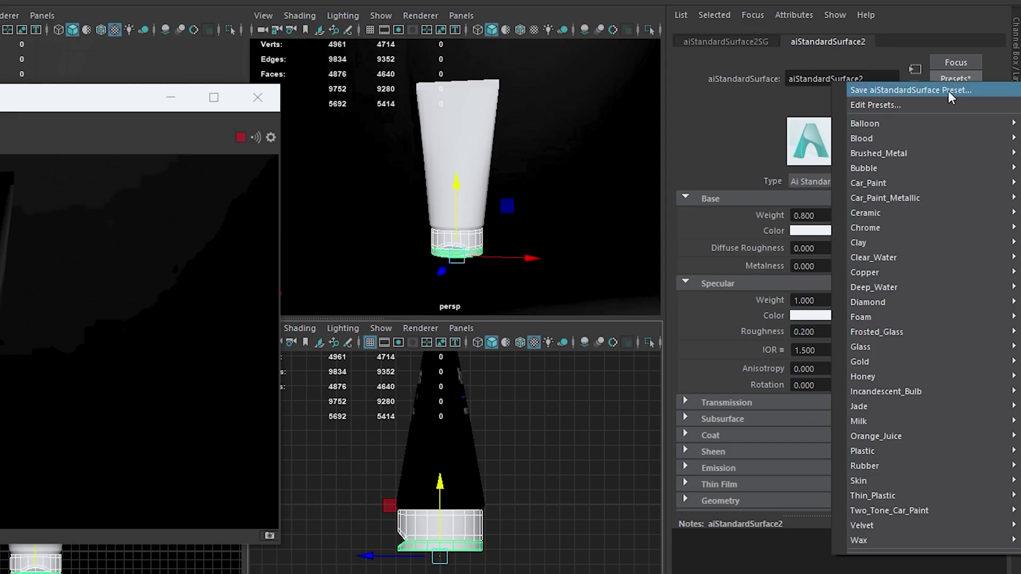
mouse_move(858, 452)
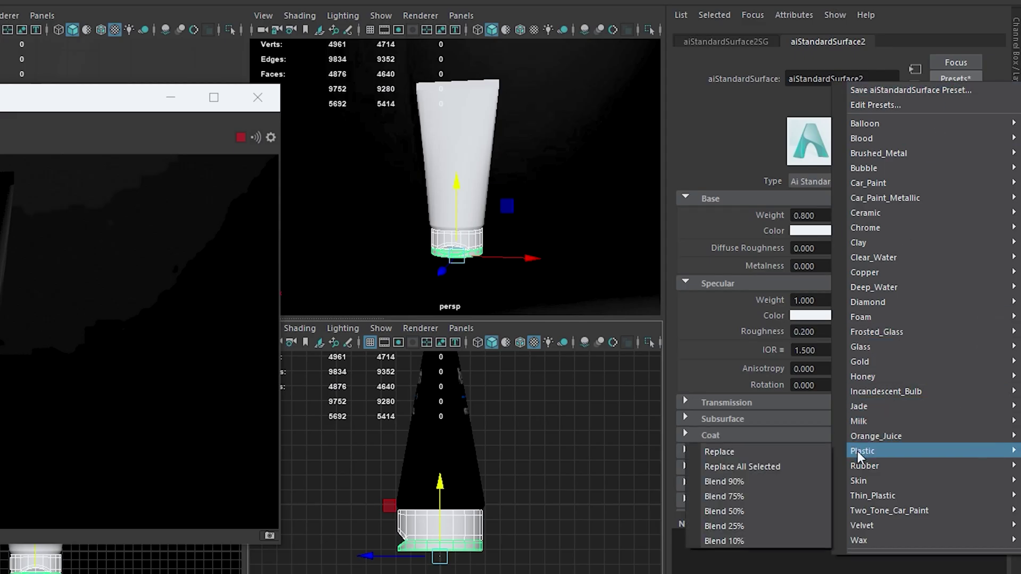
left_click(713, 453)
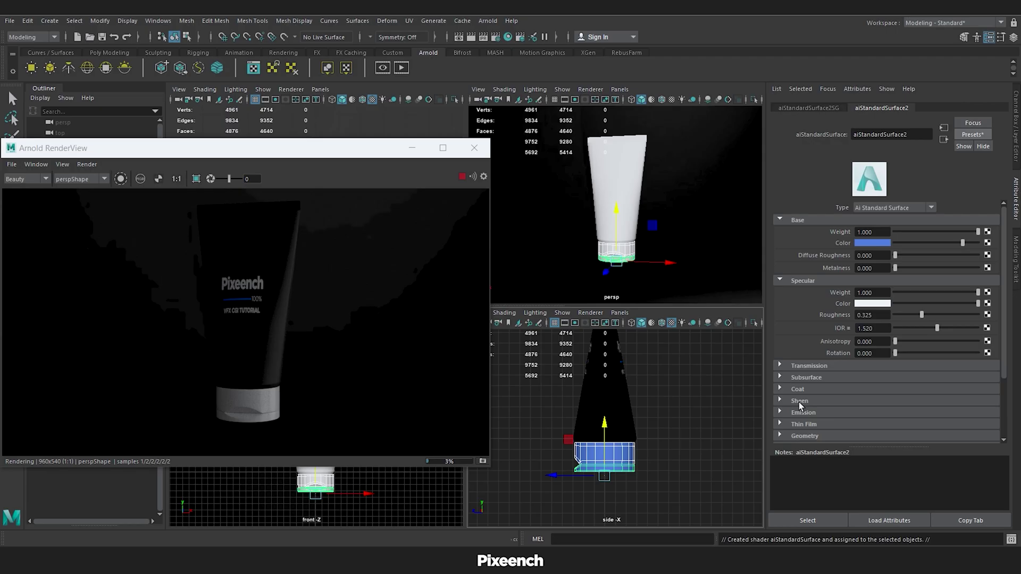
Set the cap's Base and SubSurface colours to white and roughness to 0.1.
left_click(868, 245)
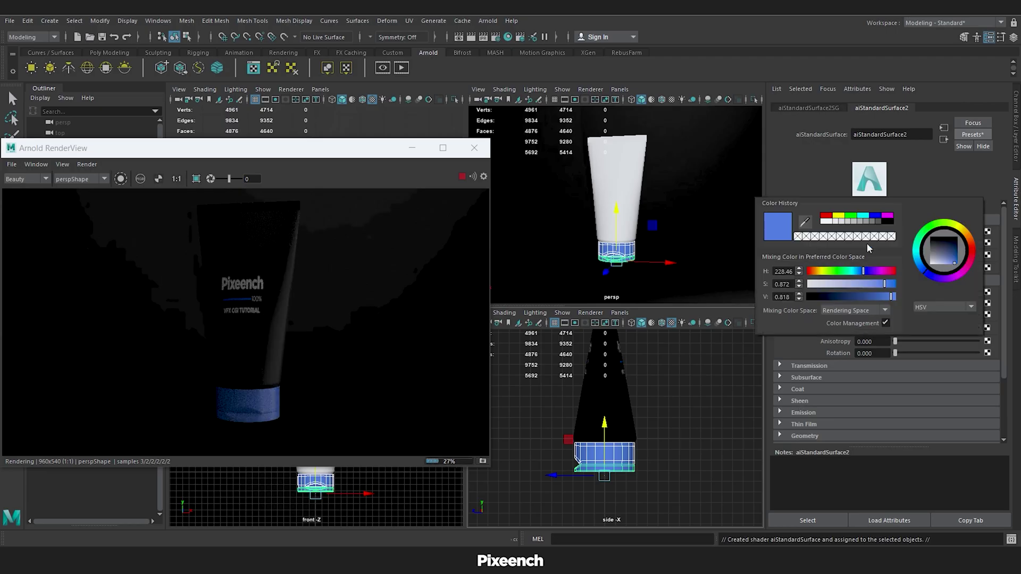
left_click(824, 226)
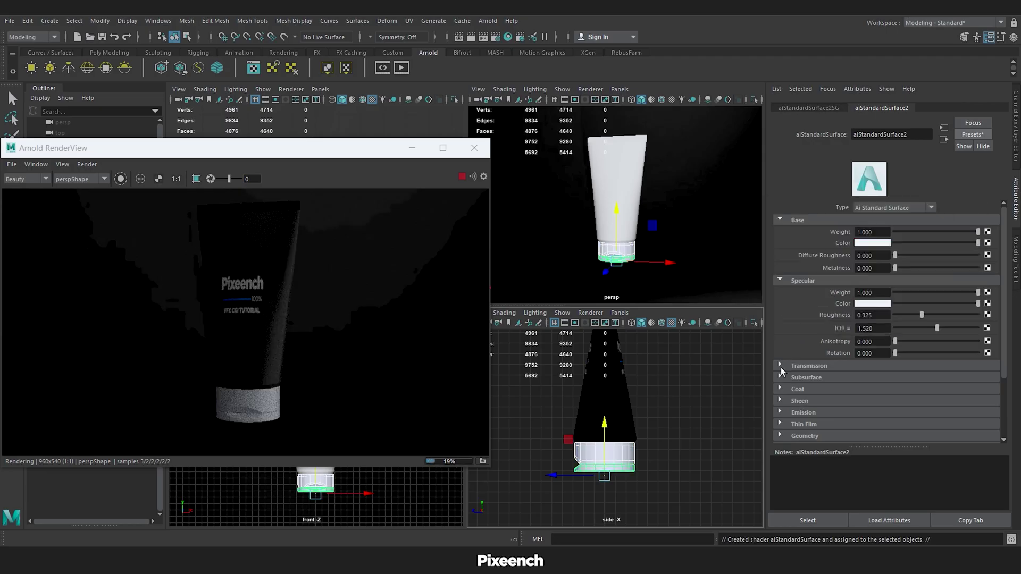
left_click(780, 376)
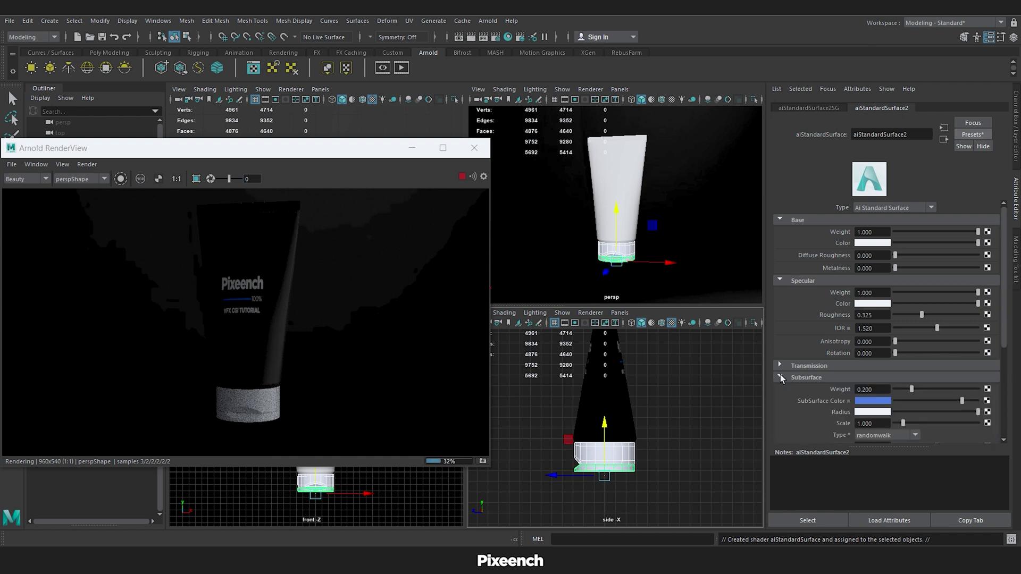
left_click(870, 400)
left_click(833, 379)
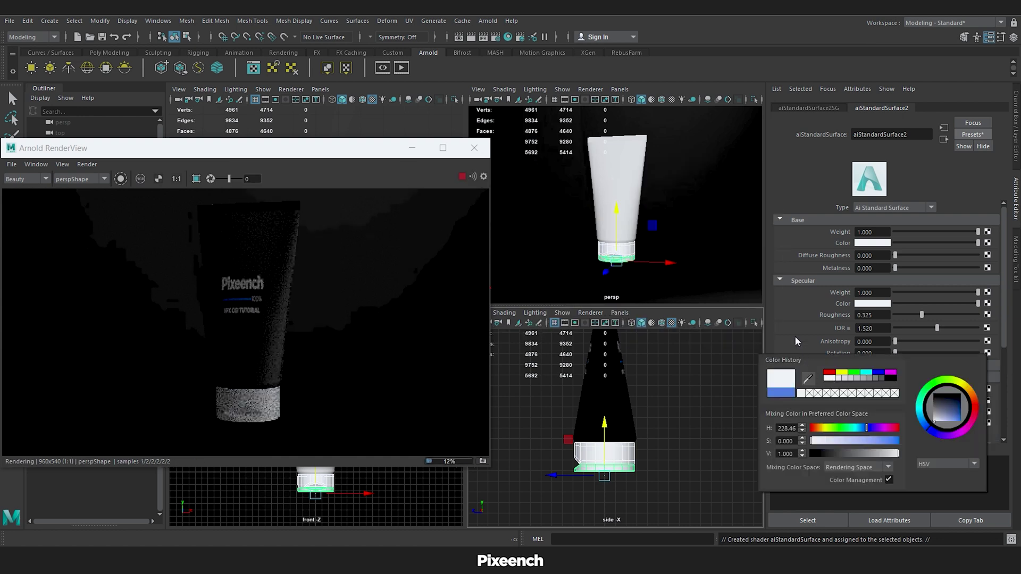
left_click(780, 377)
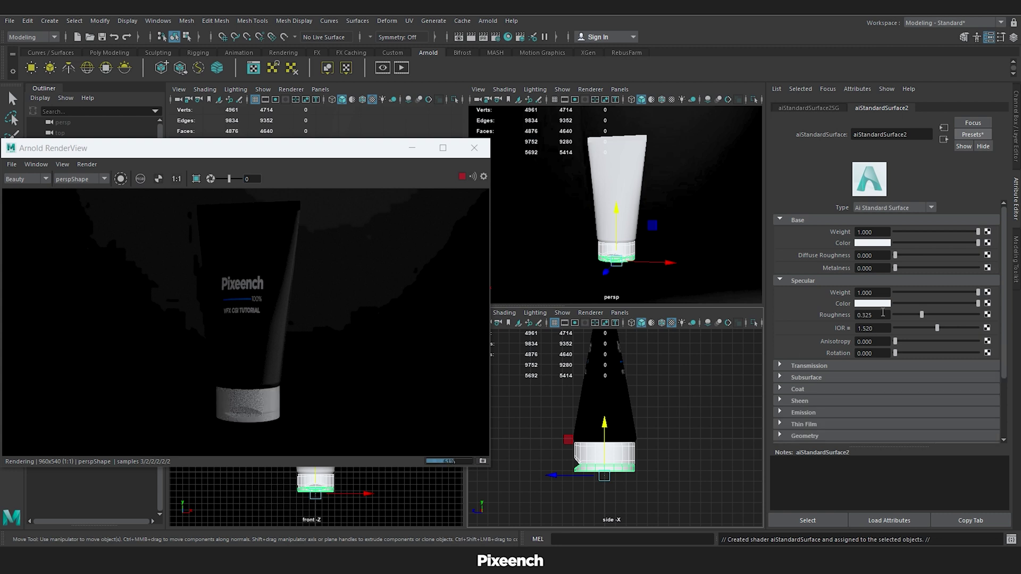
double_click(856, 315)
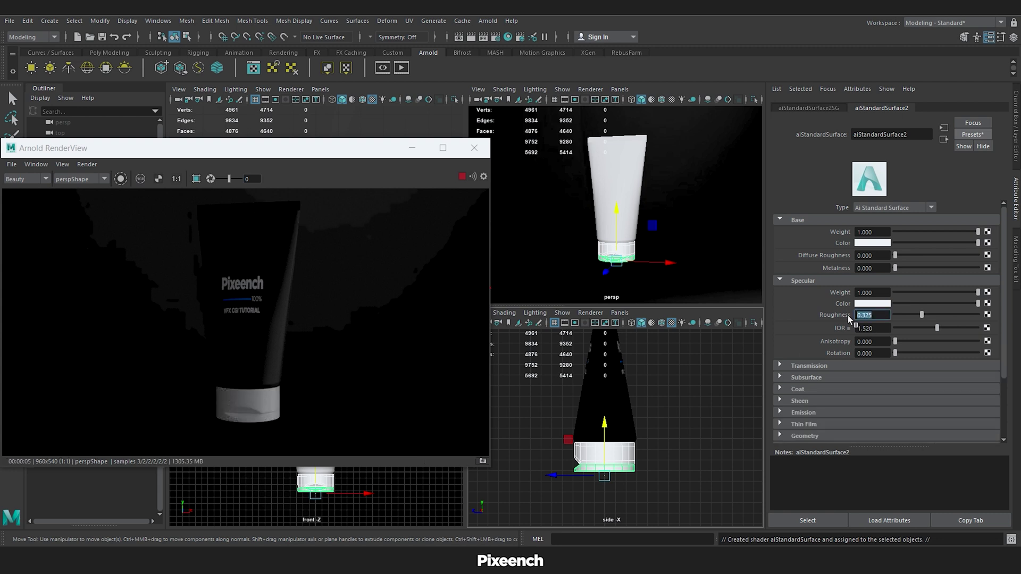
key("Return")
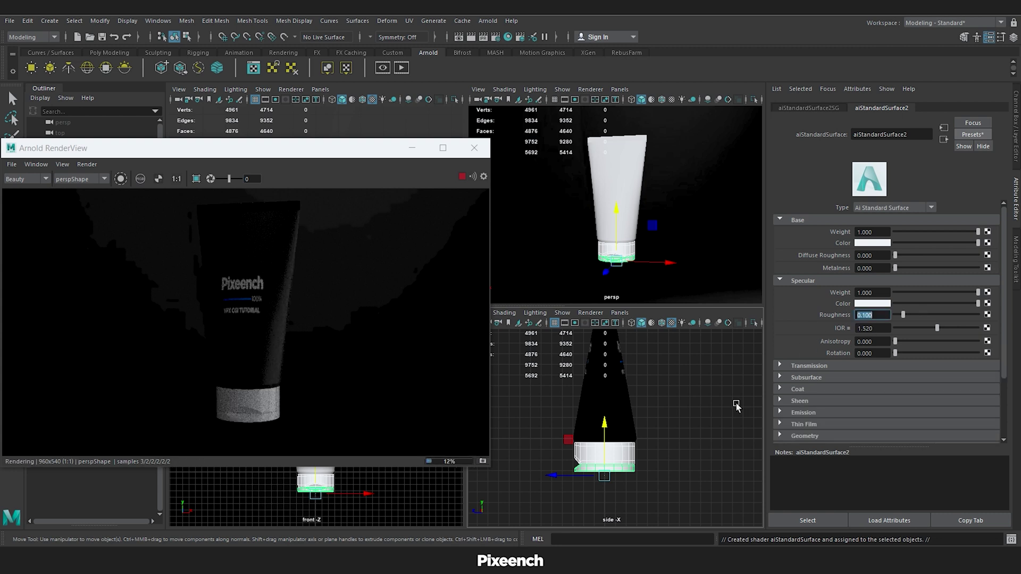